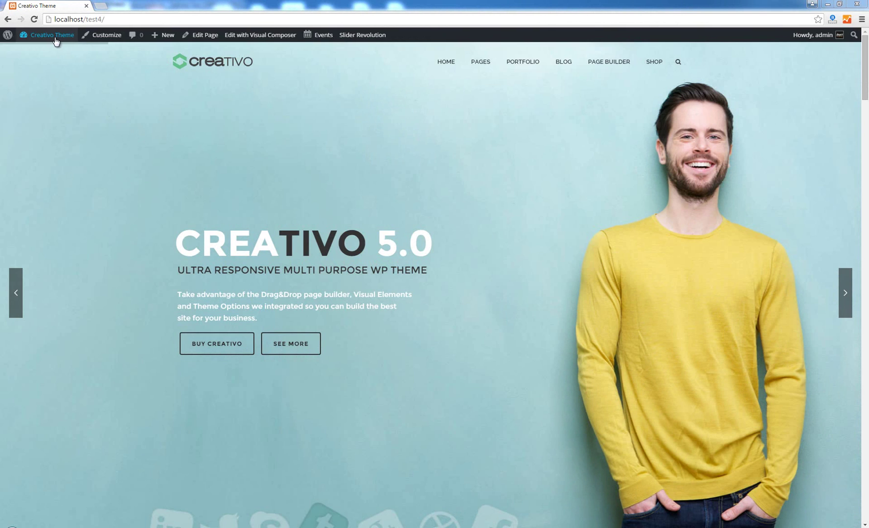
Go to the dashboard and open Appearance > Theme Options at the Logo and Favicon settings.
left_click(46, 51)
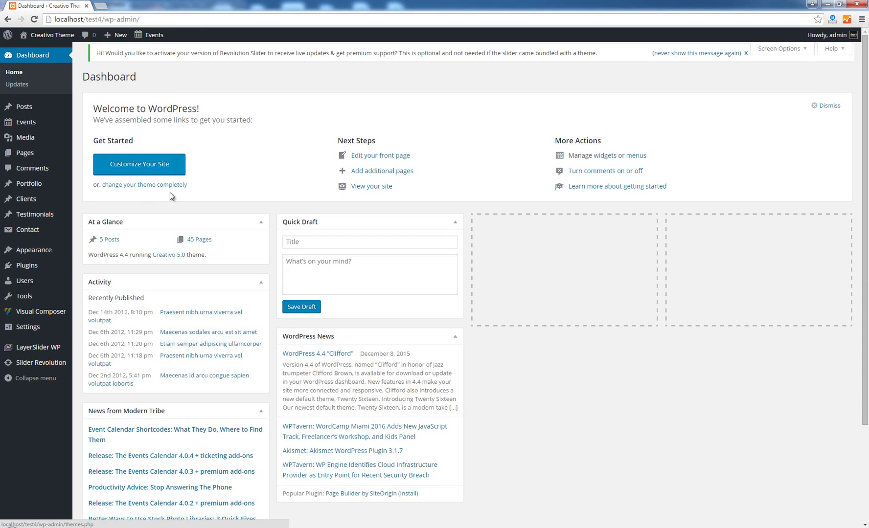
mouse_move(67, 252)
left_click(117, 300)
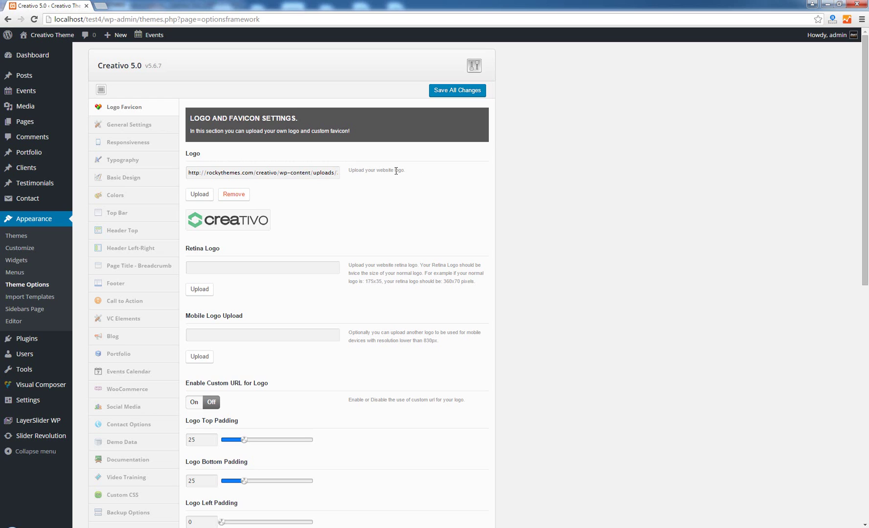
left_click(198, 194)
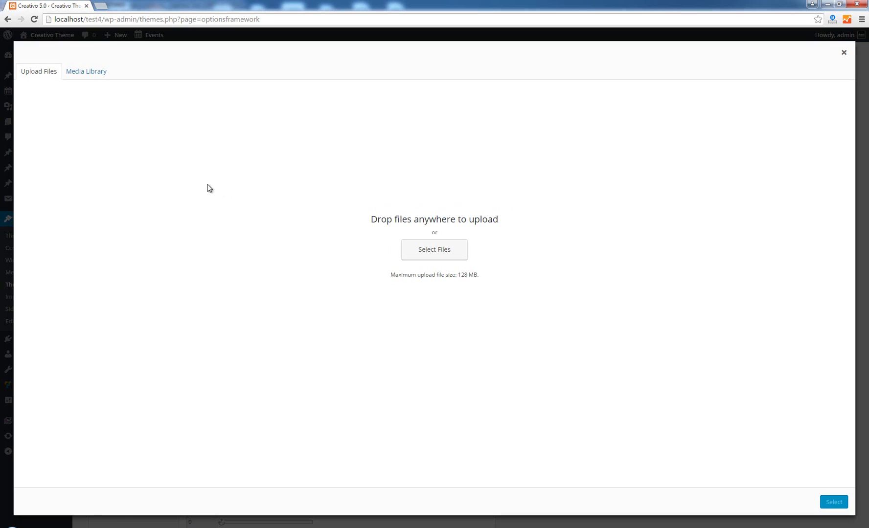
left_click(87, 72)
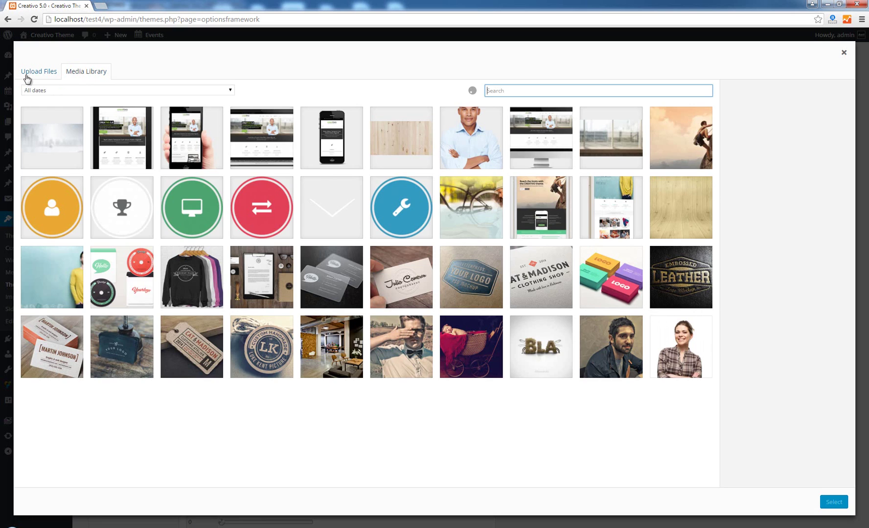
left_click(36, 75)
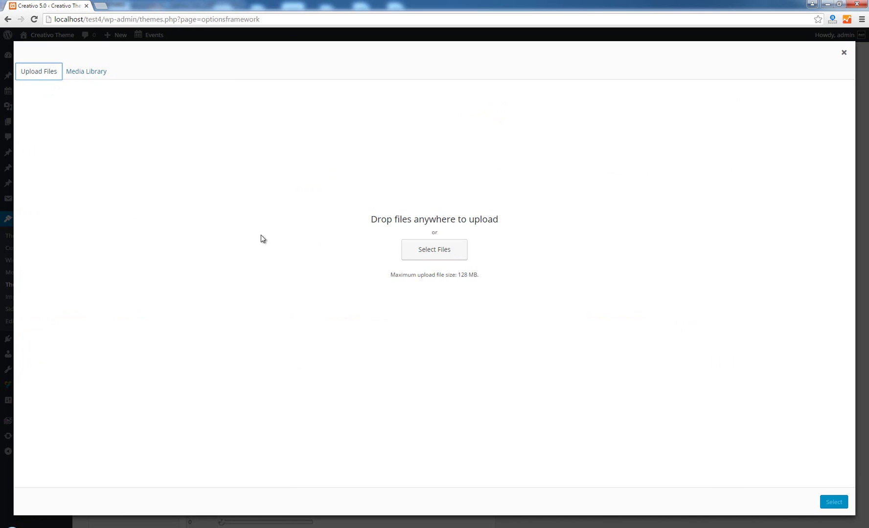
left_click(843, 54)
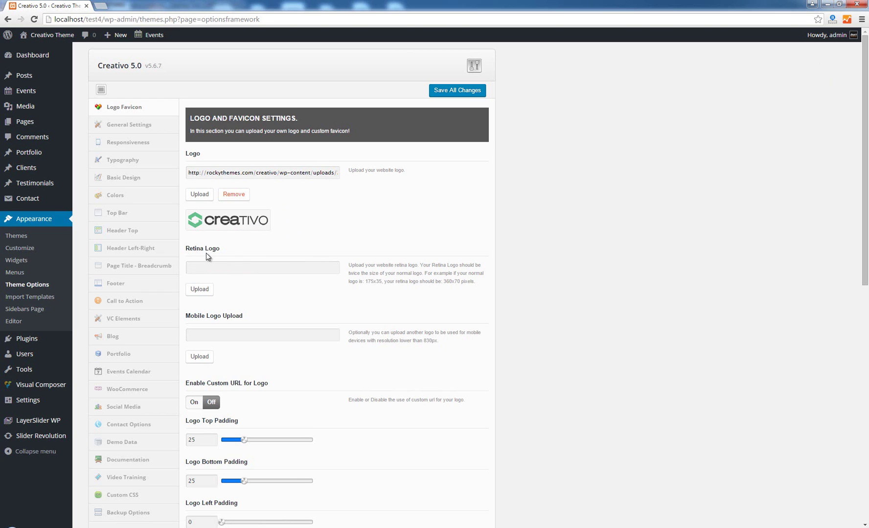
Remove the current image from the Logo setting.
left_click(238, 195)
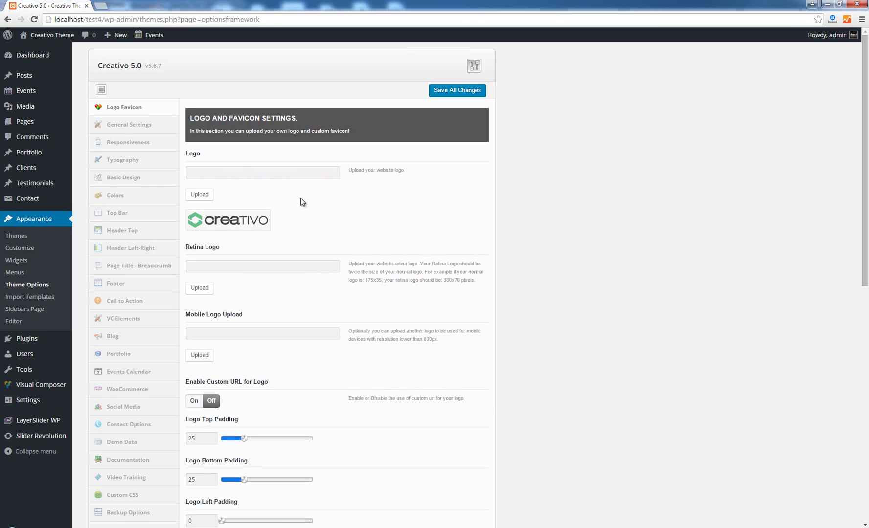
left_click(205, 198)
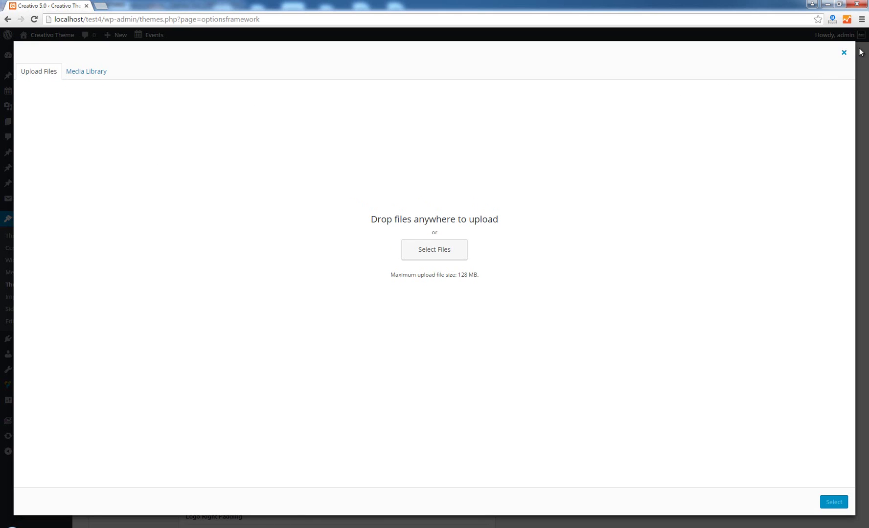
left_click(843, 53)
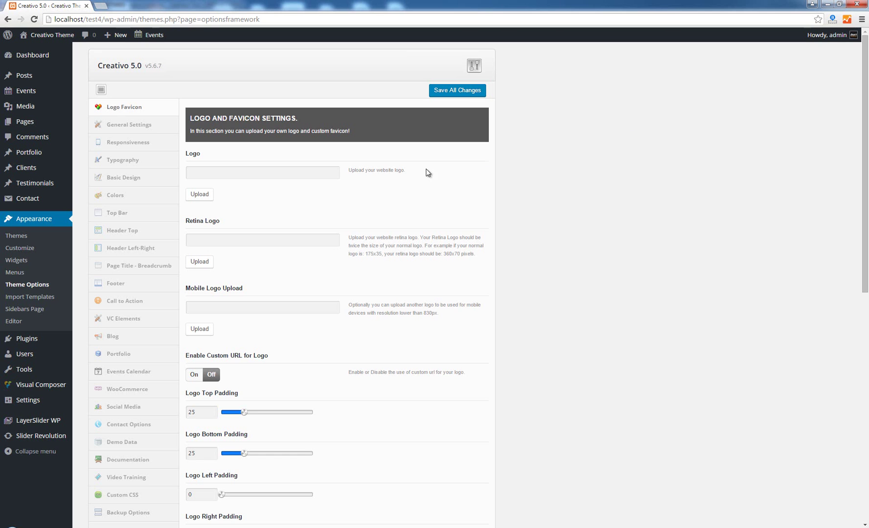
Select the creativo logo image from the Media Library as the new logo.
left_click(200, 195)
left_click(96, 78)
scroll(502, 228, "down", 3)
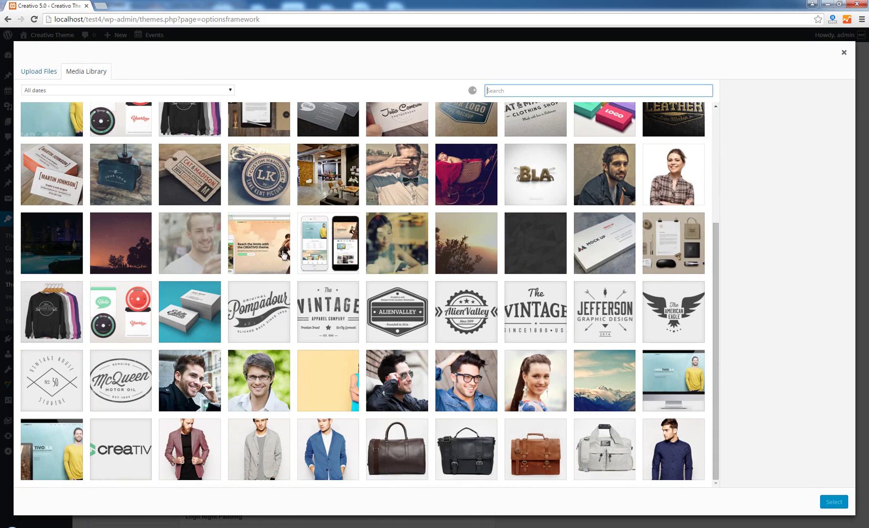
scroll(274, 257, "down", 3)
scroll(406, 392, "up", 6)
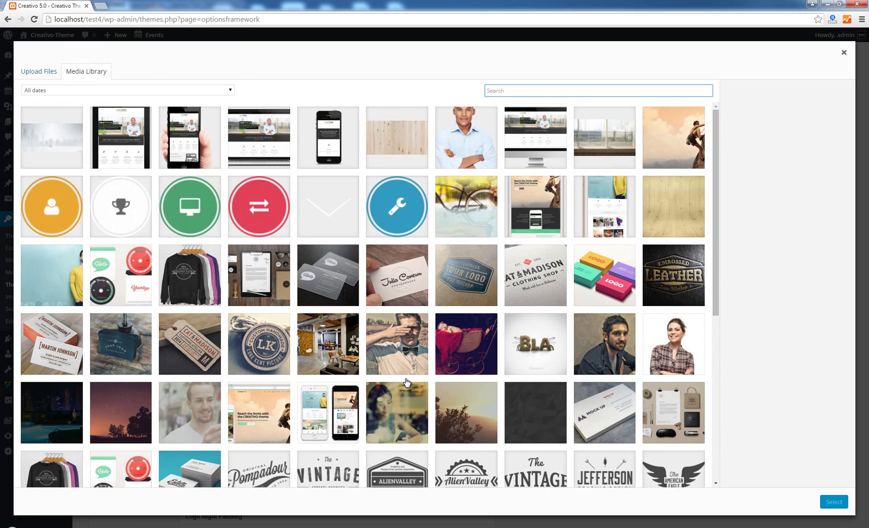
scroll(406, 386, "down", 5)
left_click(120, 336)
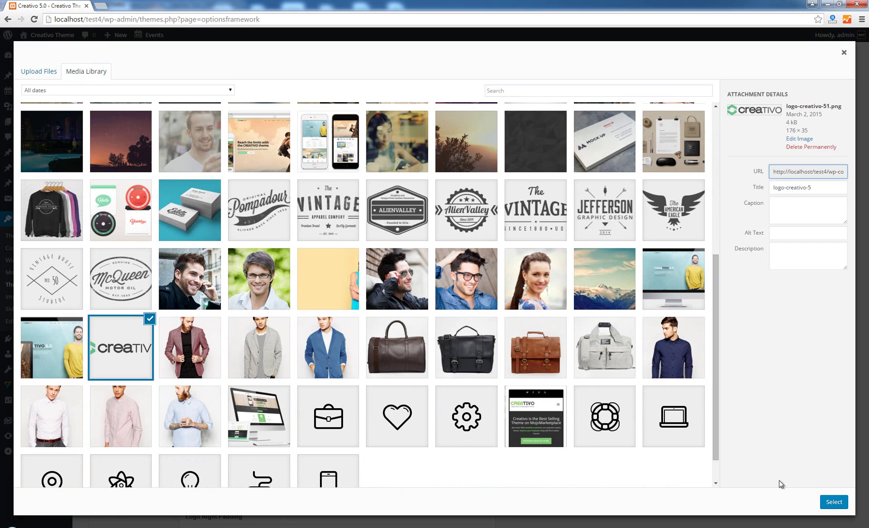
left_click(833, 502)
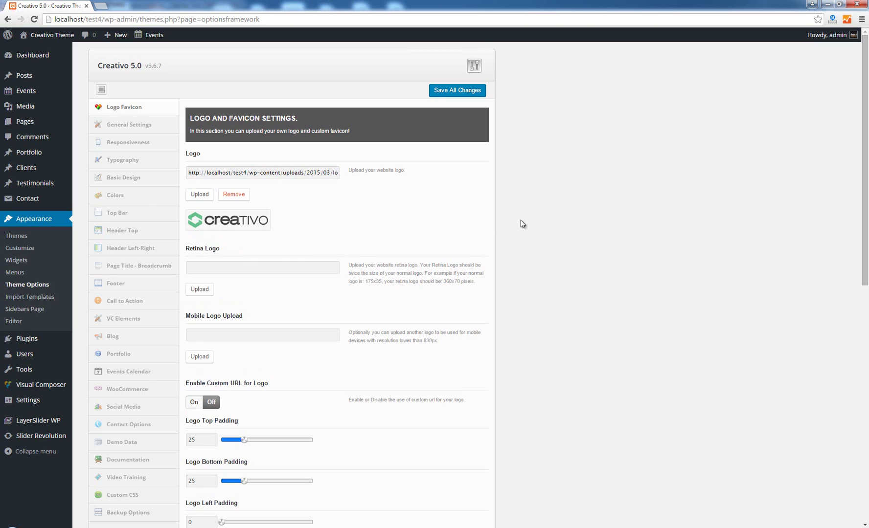
scroll(522, 225, "down", 1)
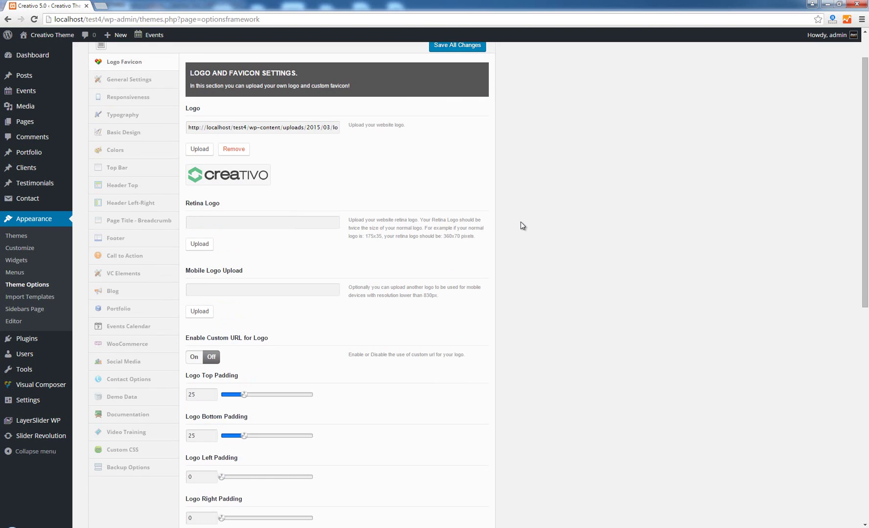
left_click(210, 224)
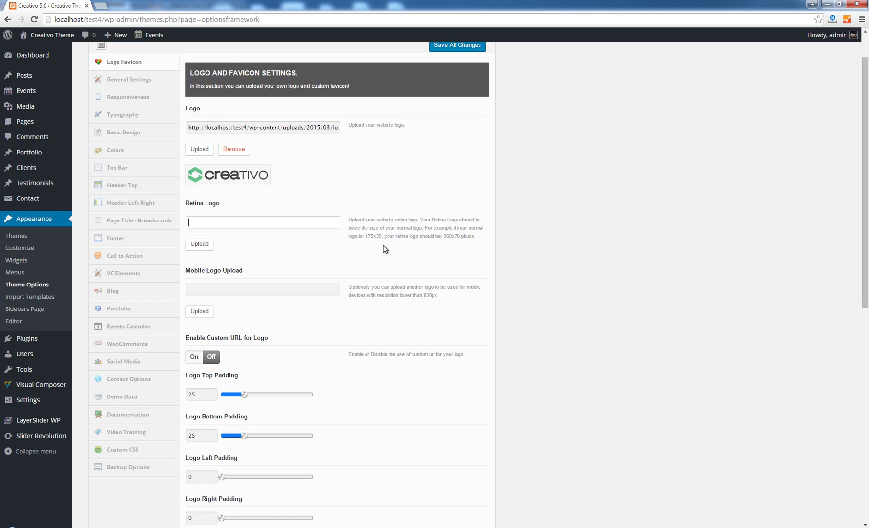
left_click(277, 288)
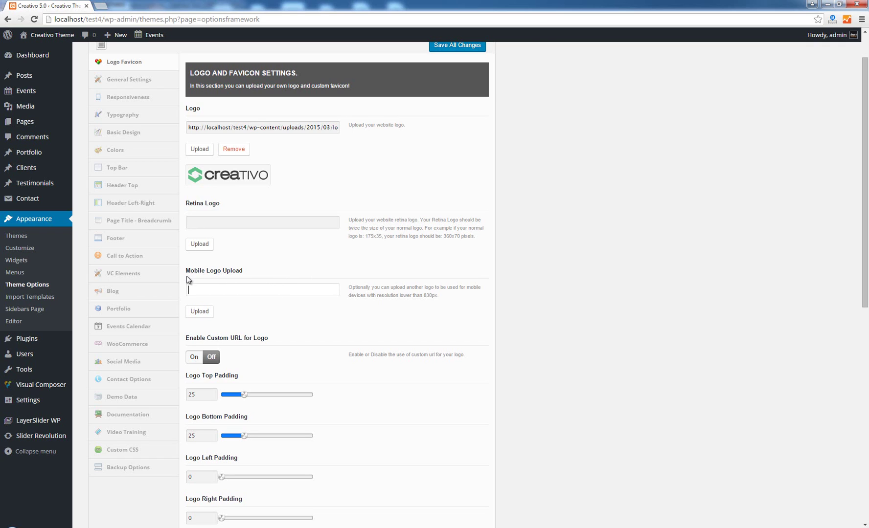
left_click(255, 271)
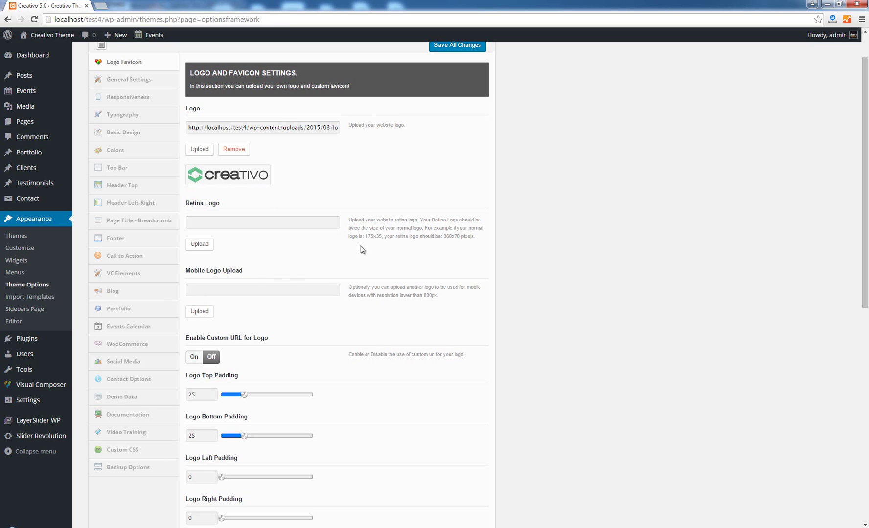
scroll(345, 340, "down", 1)
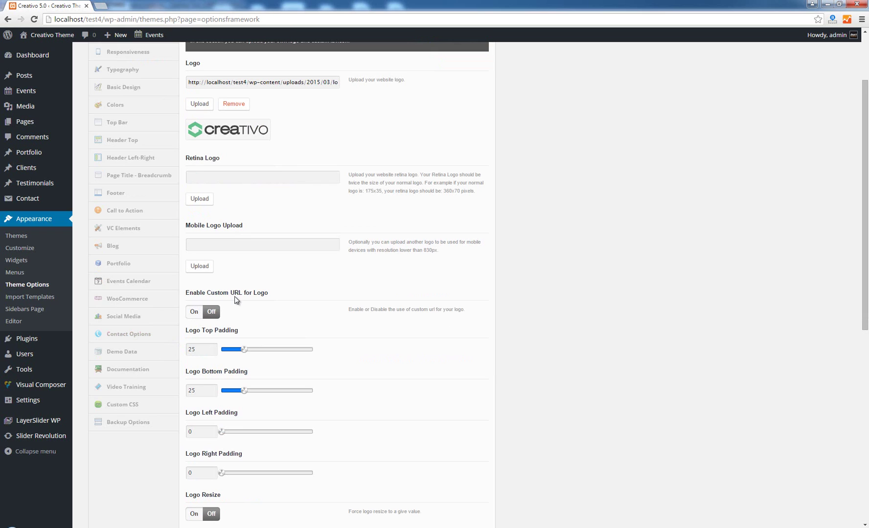
left_click(193, 314)
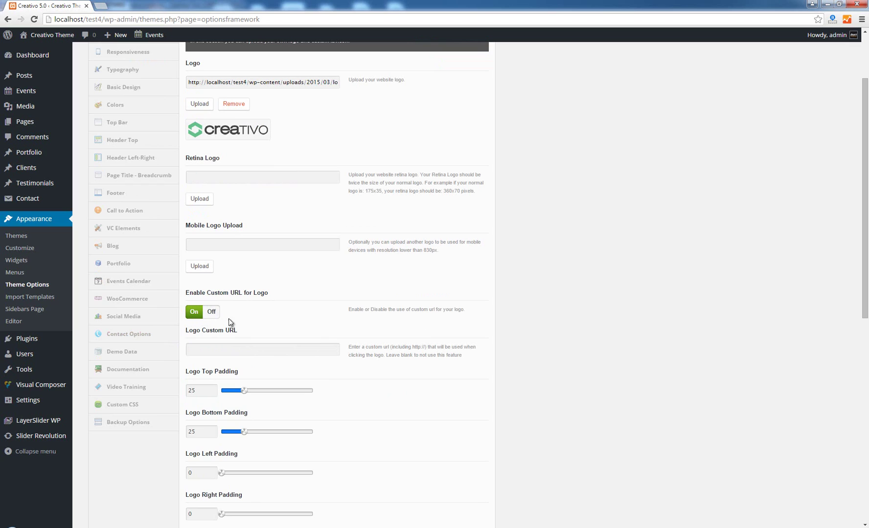
left_click(256, 348)
left_click(280, 346)
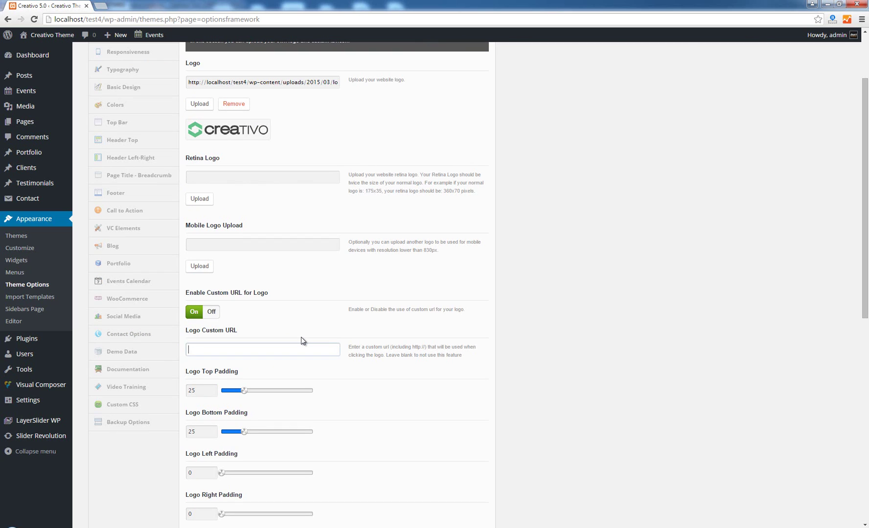
type("http://google.com")
scroll(572, 281, "up", 2)
left_click(450, 91)
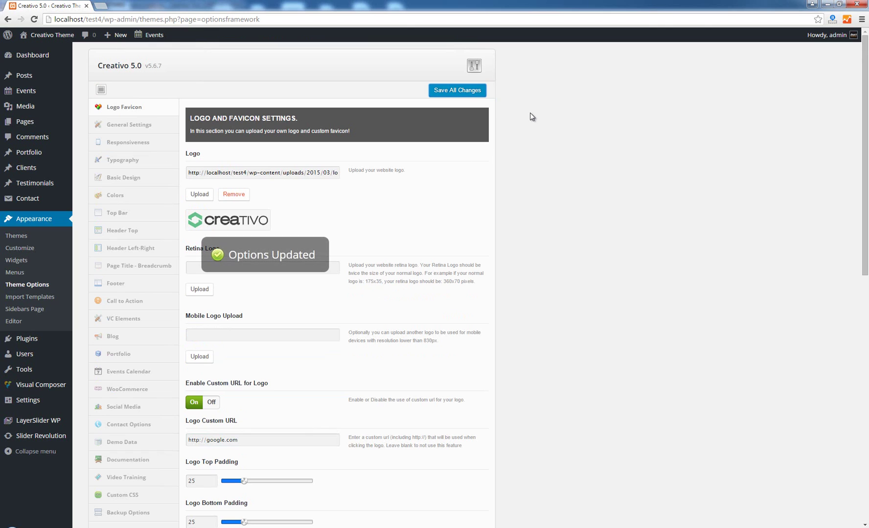
Open the site's front page from Visit Site in a new tab and switch to it.
mouse_move(49, 35)
right_click(38, 52)
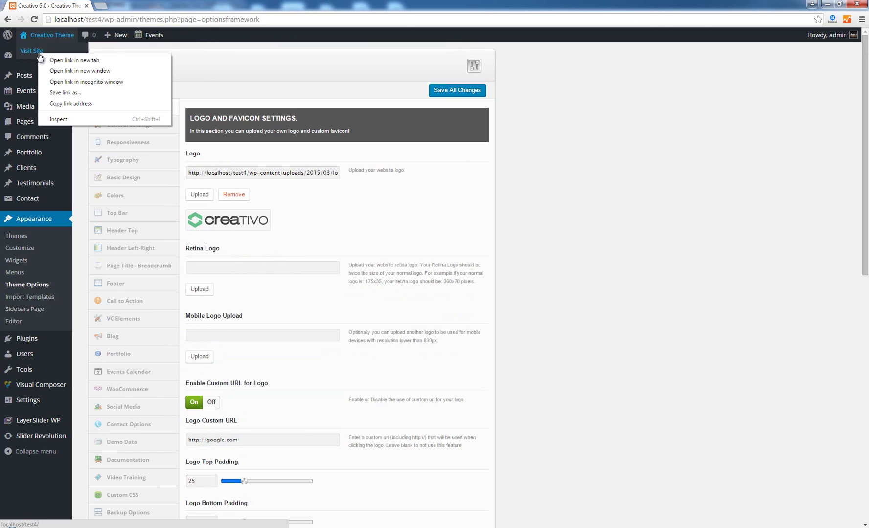
left_click(61, 63)
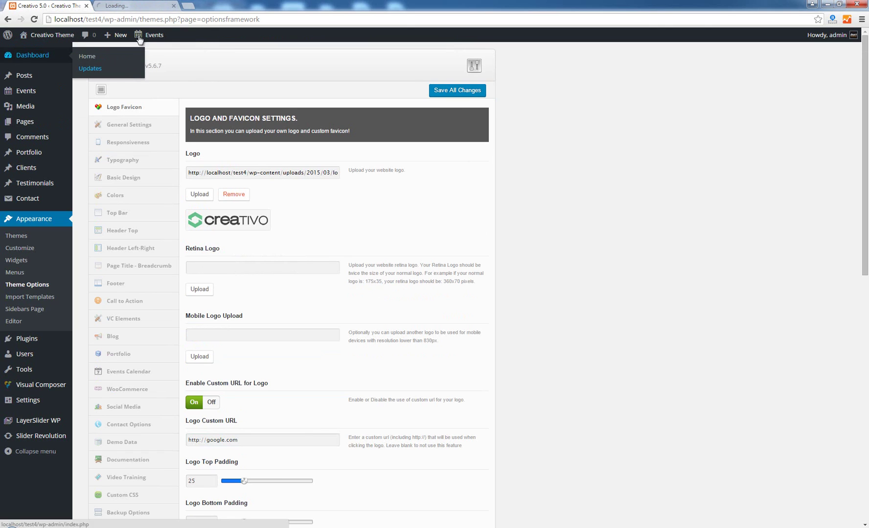
left_click(126, 6)
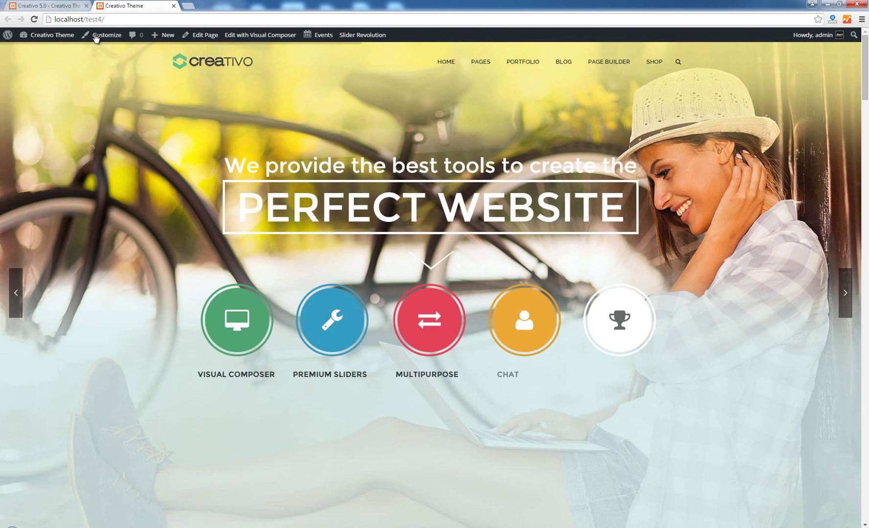
Set the Logo Top Padding slider to 60 and Logo Bottom Padding to 30.
left_click(46, 6)
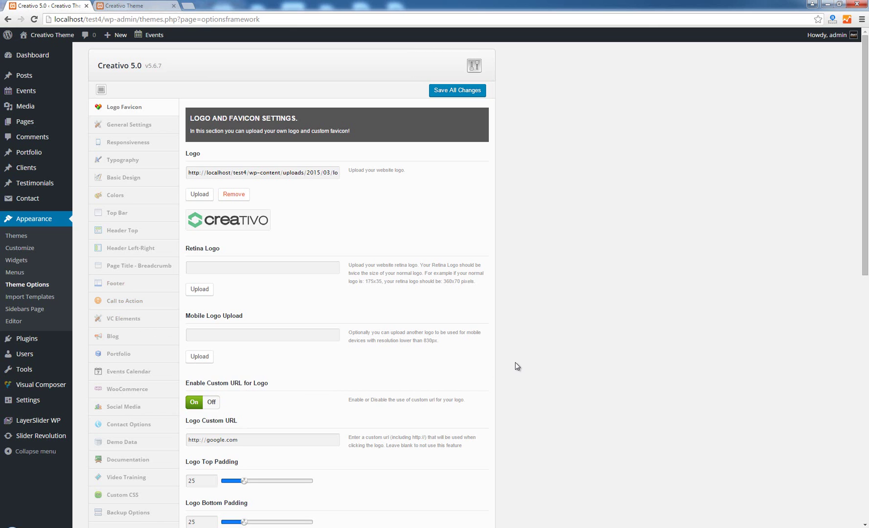
scroll(506, 262, "down", 4)
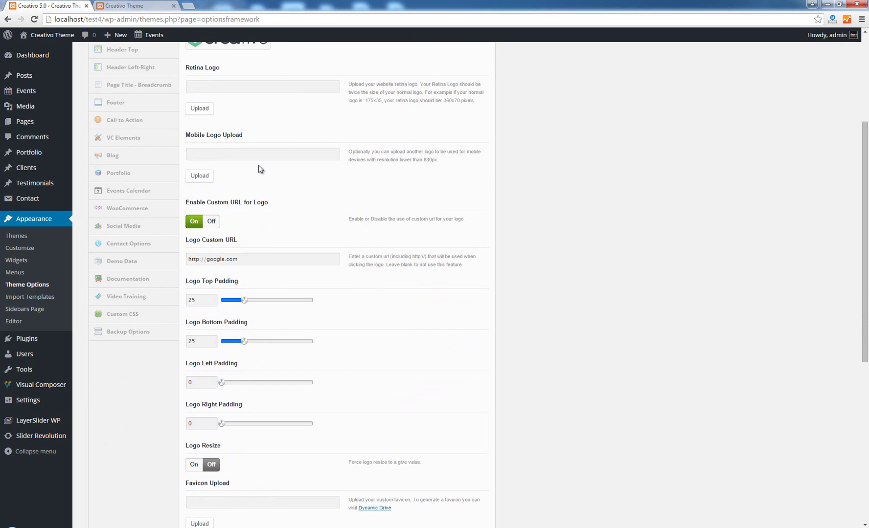
left_click(129, 7)
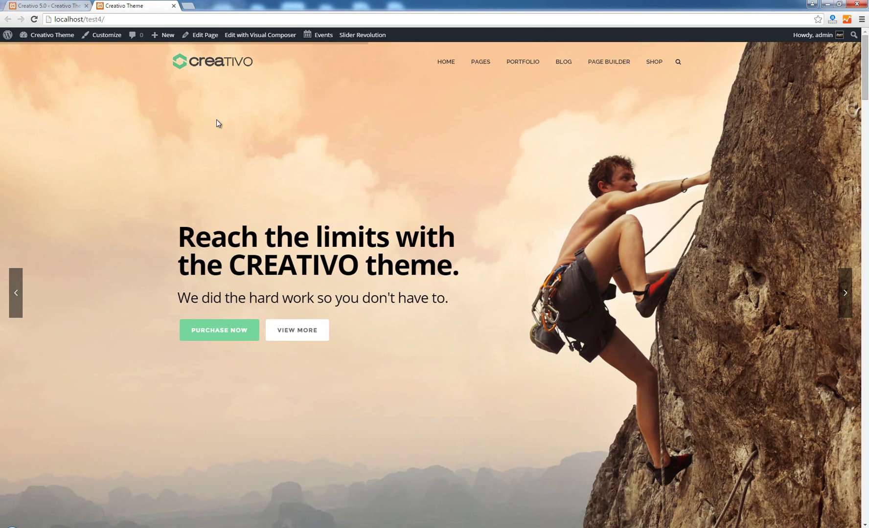
left_click(69, 5)
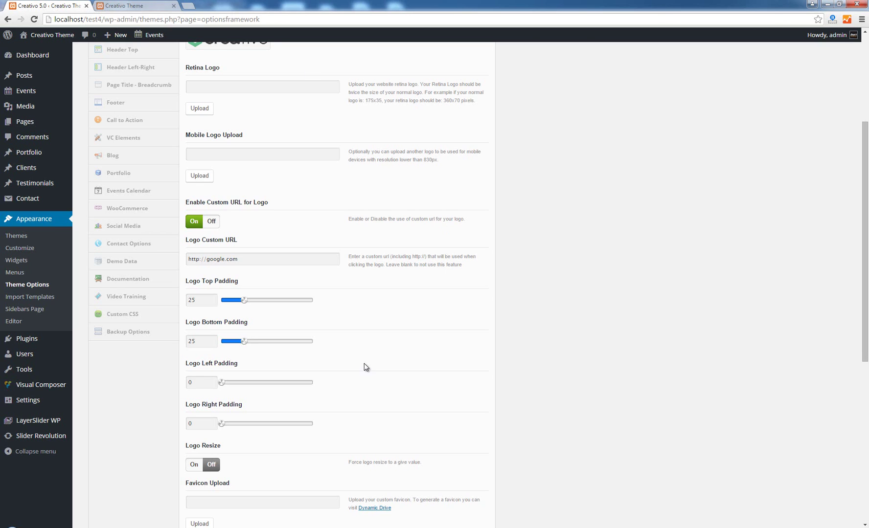
left_click_drag(245, 300, 273, 301)
left_click_drag(245, 341, 275, 341)
left_click_drag(278, 303, 276, 303)
left_click_drag(274, 342, 248, 346)
scroll(549, 284, "up", 4)
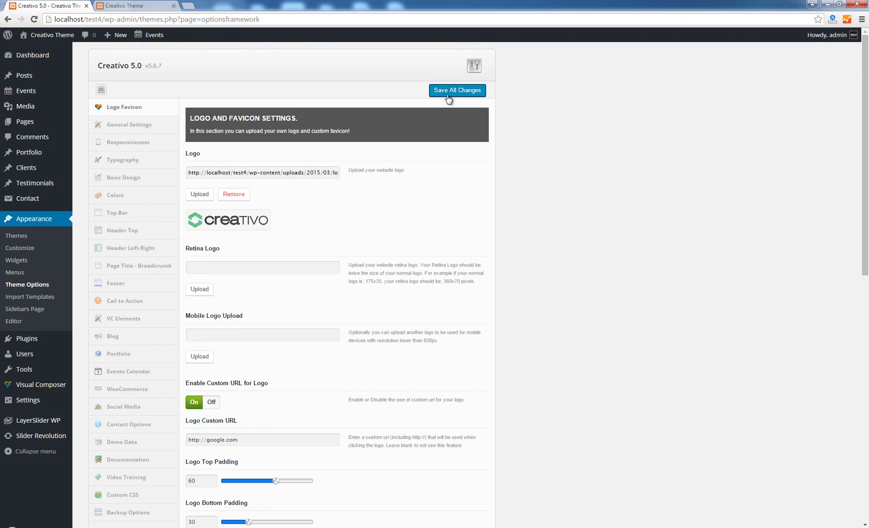
Save the 60/30 logo padding and reload the front page to see the lowered logo.
left_click(448, 92)
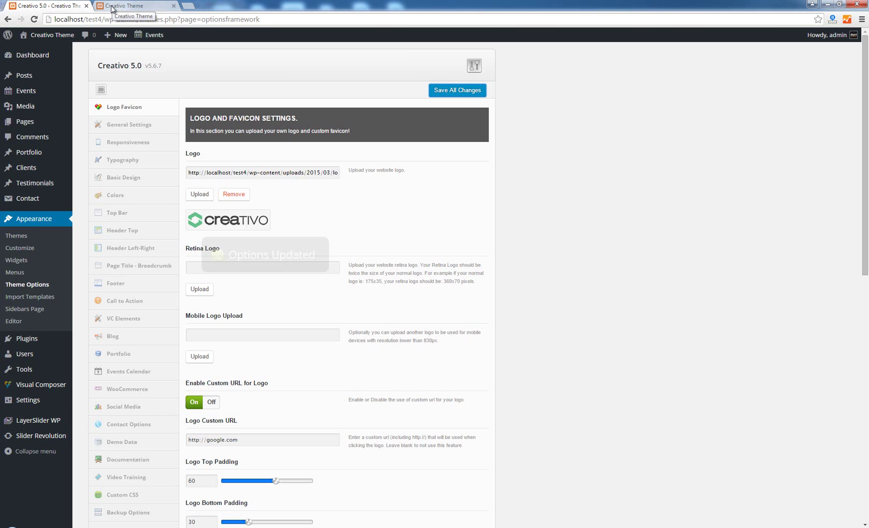
left_click(112, 6)
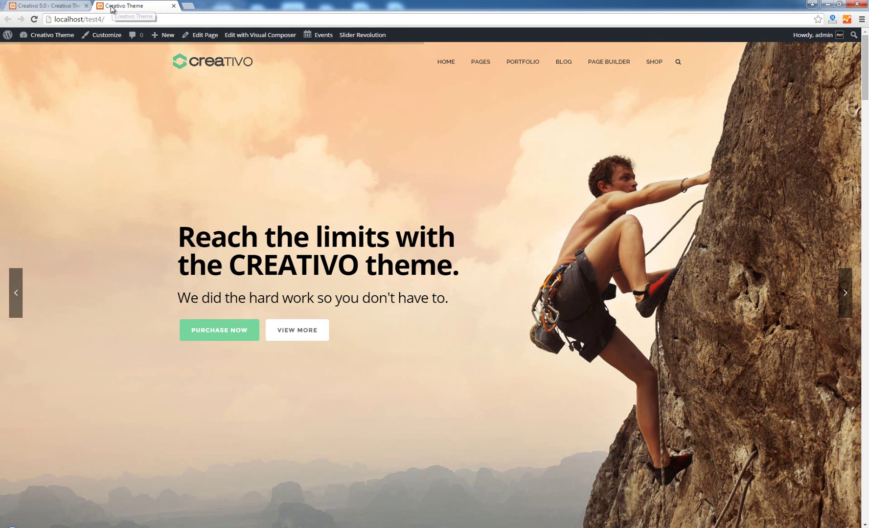
left_click(33, 20)
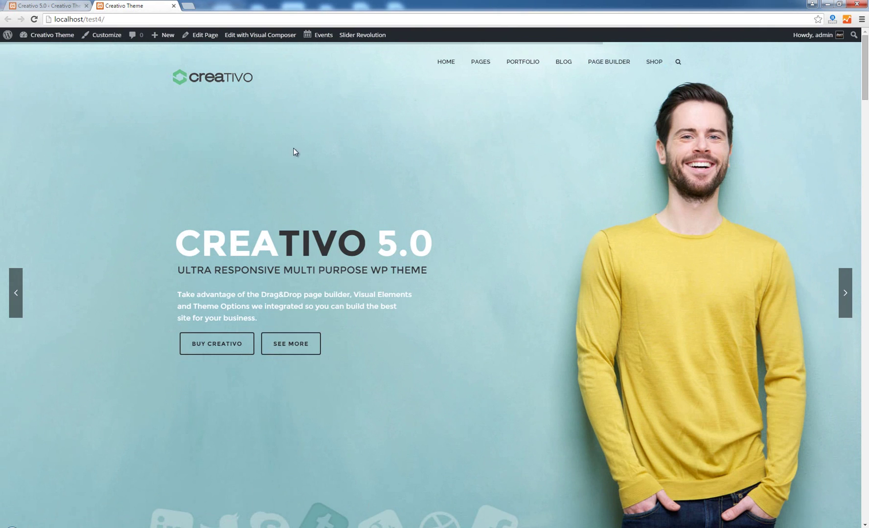
Drag the Logo Top and Bottom Padding sliders back to 25.
left_click(53, 6)
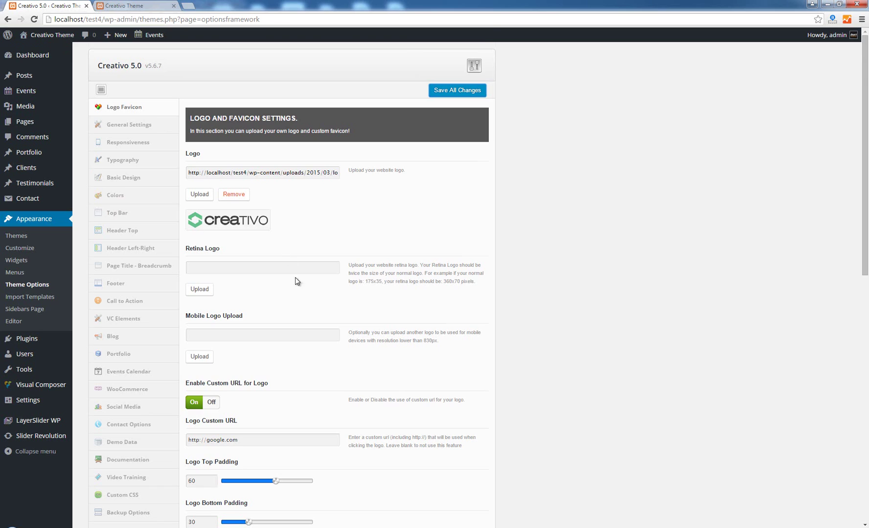
scroll(296, 284, "down", 3)
left_click_drag(275, 347, 244, 346)
left_click_drag(248, 387, 245, 389)
scroll(507, 266, "down", 1)
scroll(507, 265, "up", 1)
scroll(502, 268, "down", 3)
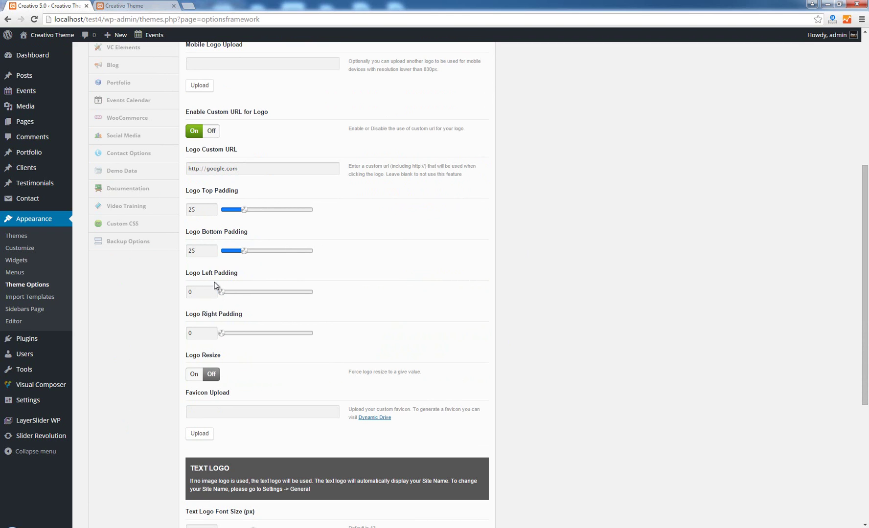
scroll(609, 298, "up", 6)
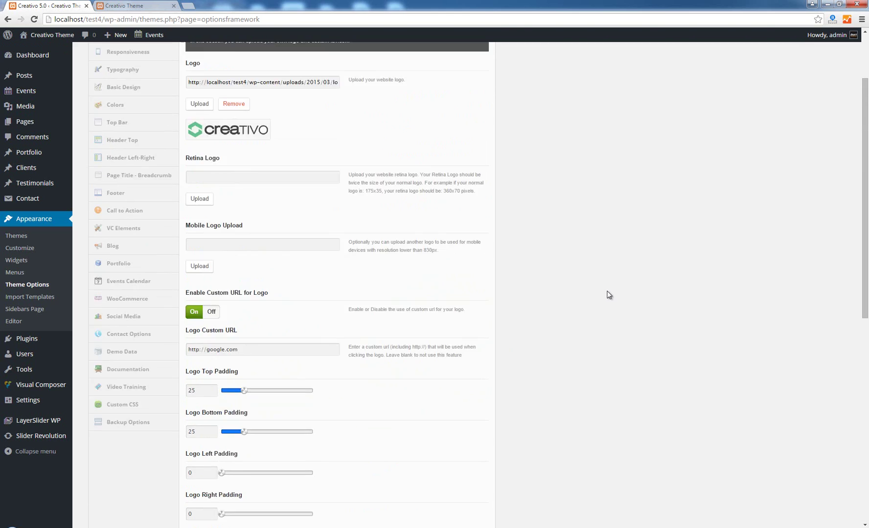
Save the 25 padding and reload the front page to compare the raised logo.
left_click(452, 90)
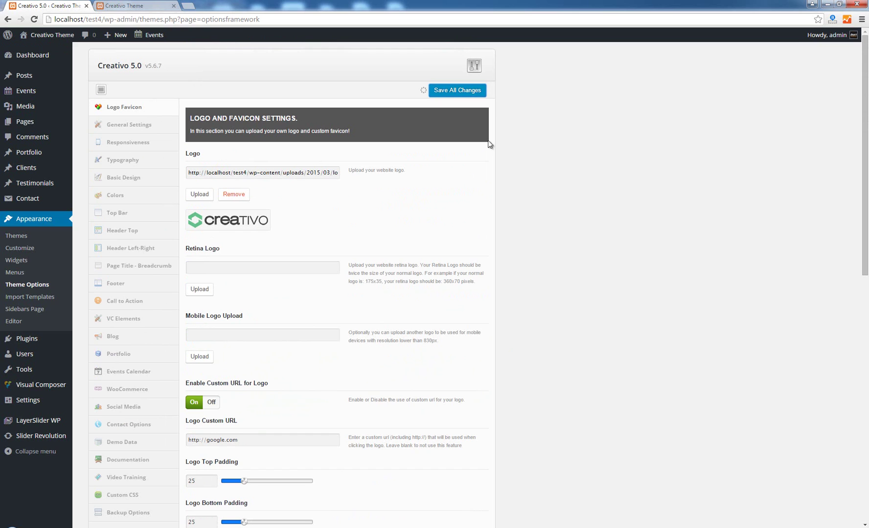
left_click(124, 6)
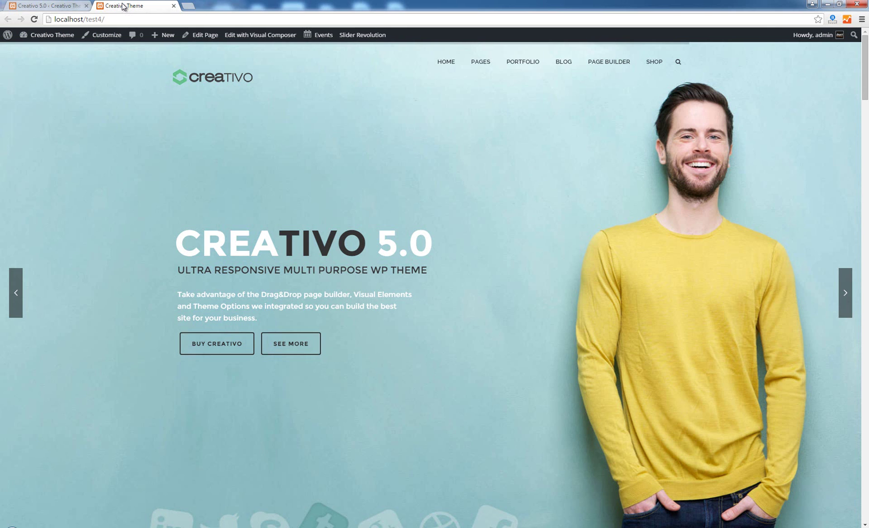
left_click(34, 20)
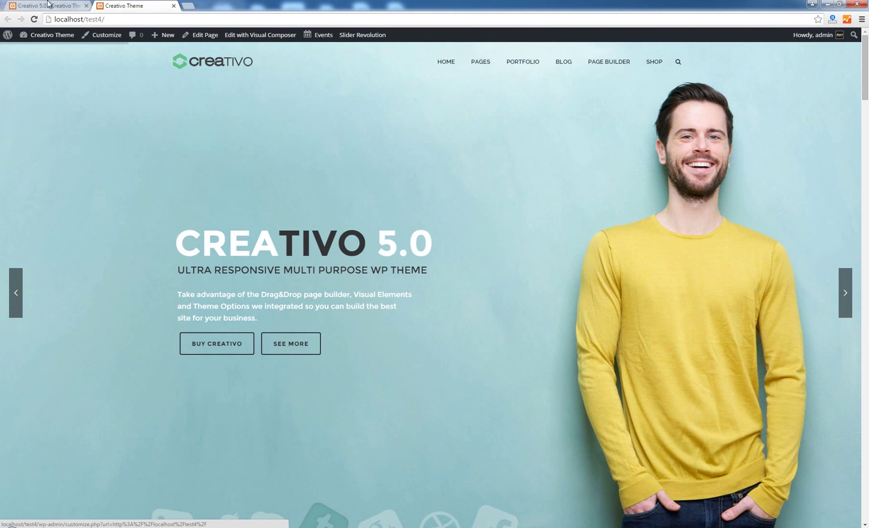
left_click(46, 5)
Switch Logo Resize on and select the 5 in the 150px resize width.
scroll(568, 287, "down", 5)
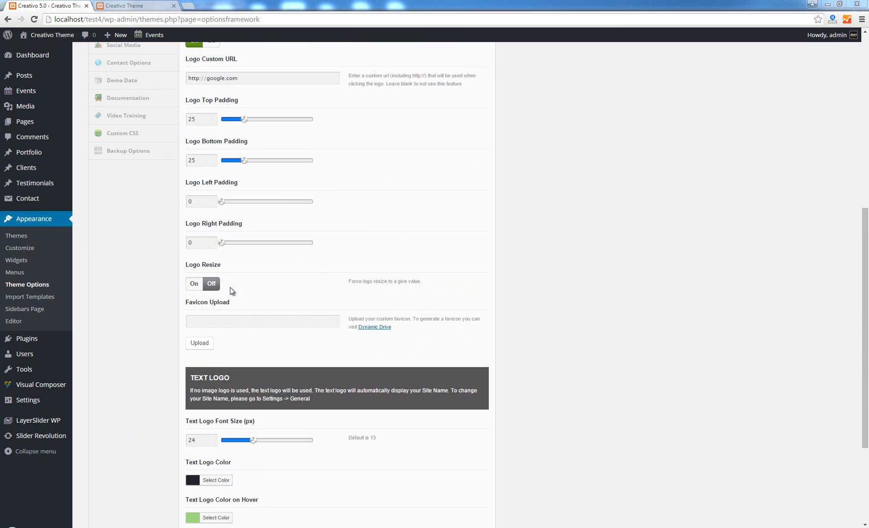
left_click(196, 288)
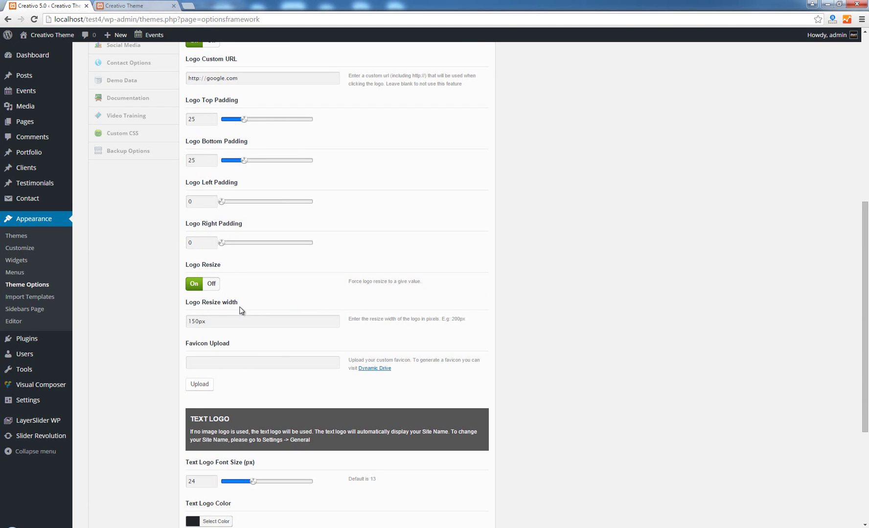
left_click(191, 320)
scroll(552, 292, "down", 1)
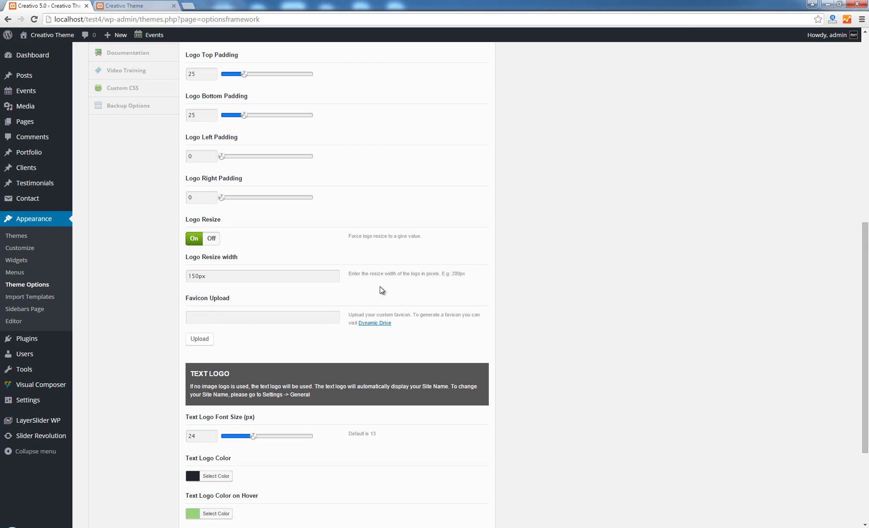
scroll(427, 273, "down", 1)
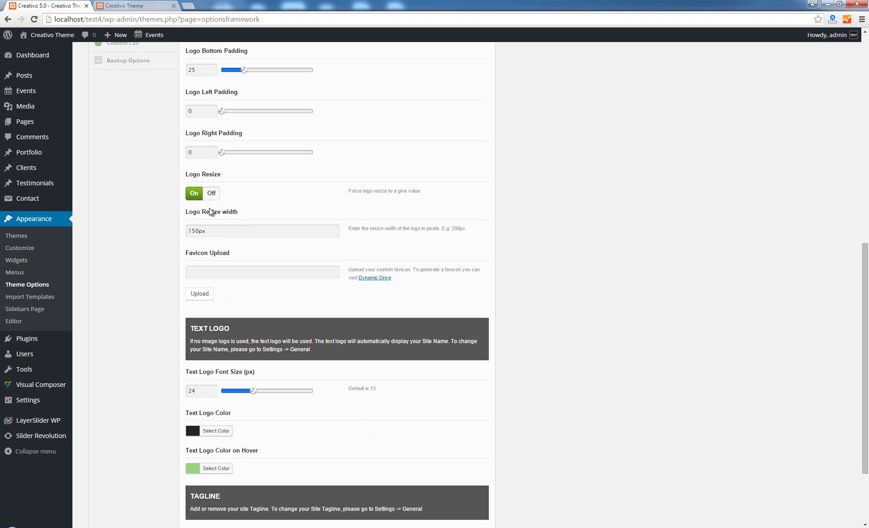
left_click_drag(197, 230, 192, 231)
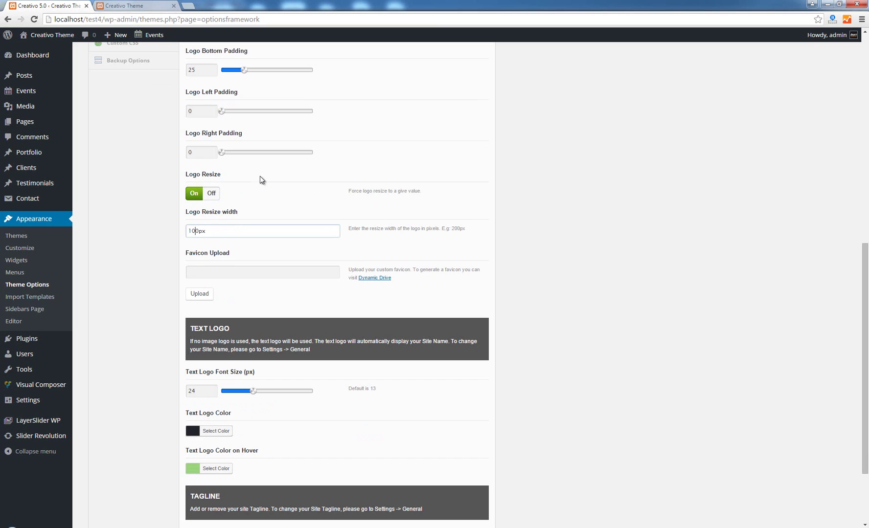
Save the 100px logo resize width and reload the front page to see the smaller logo.
scroll(559, 316, "down", 2)
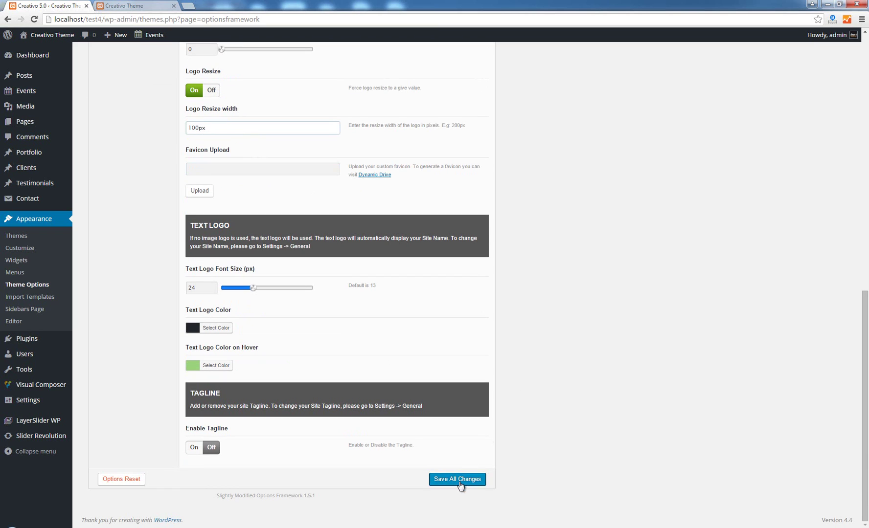
left_click(459, 482)
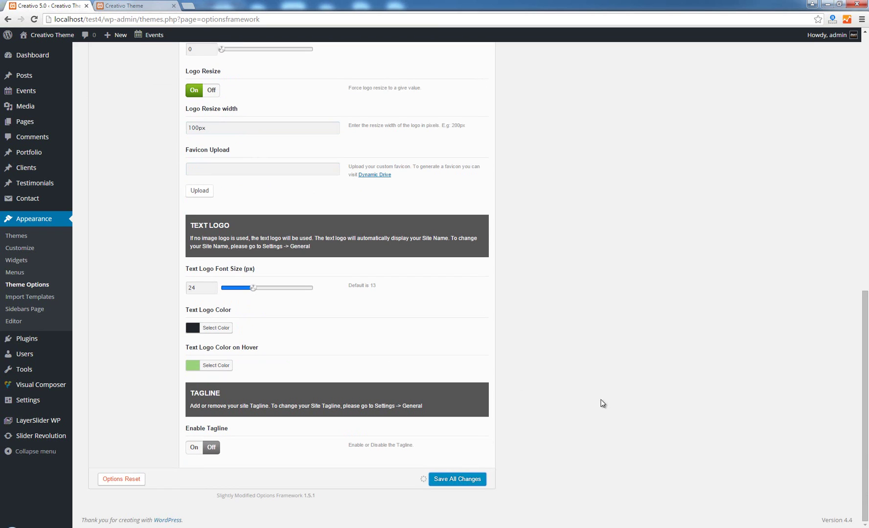
left_click(128, 6)
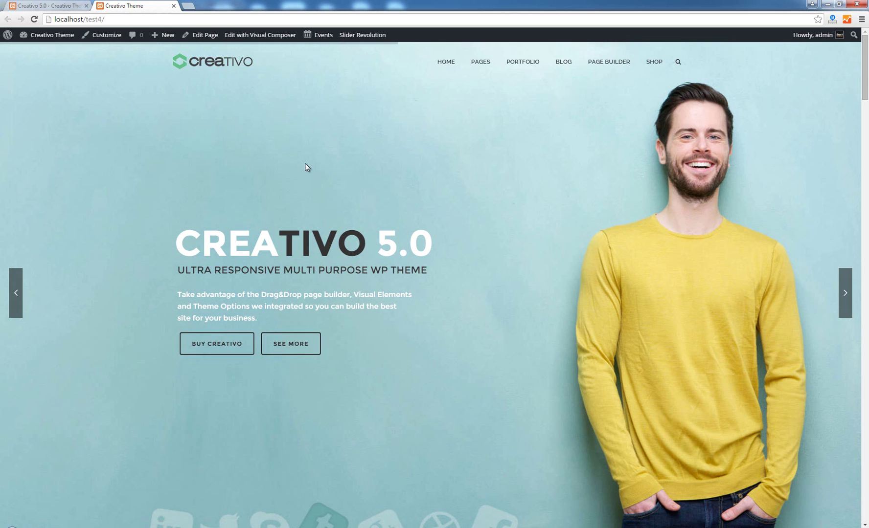
left_click(34, 19)
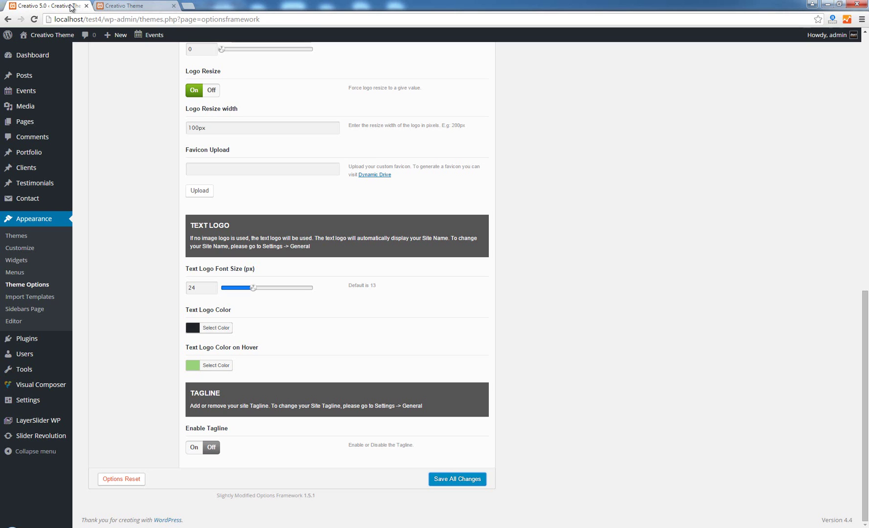
Switch Logo Resize and Enable Custom URL for Logo to Off, clear the logo image, and save.
left_click(73, 6)
left_click(211, 91)
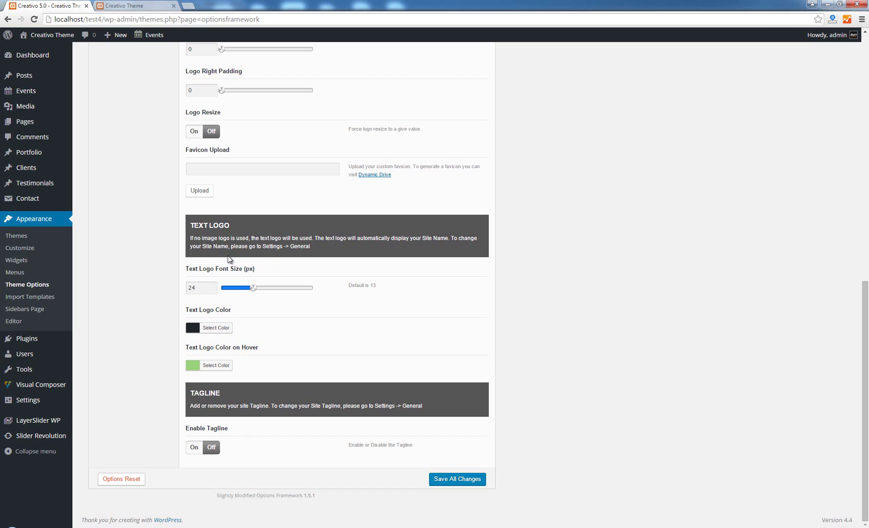
scroll(467, 207, "up", 10)
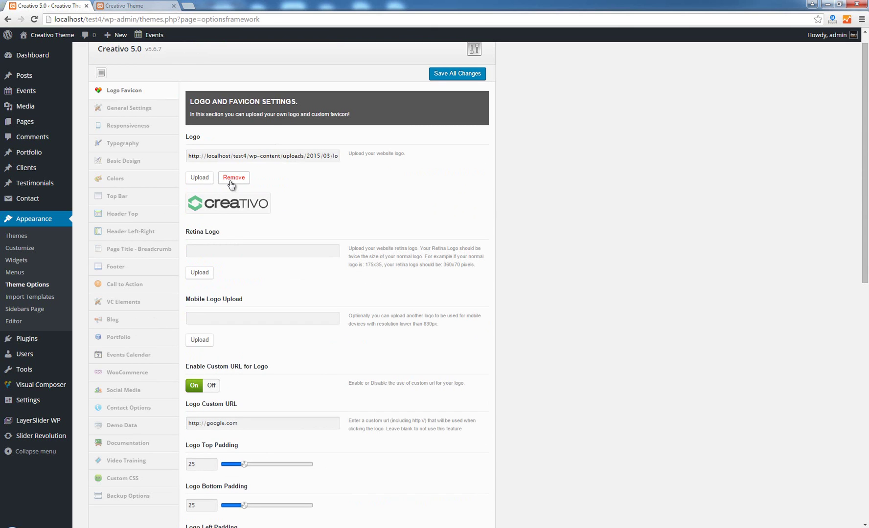
left_click(231, 181)
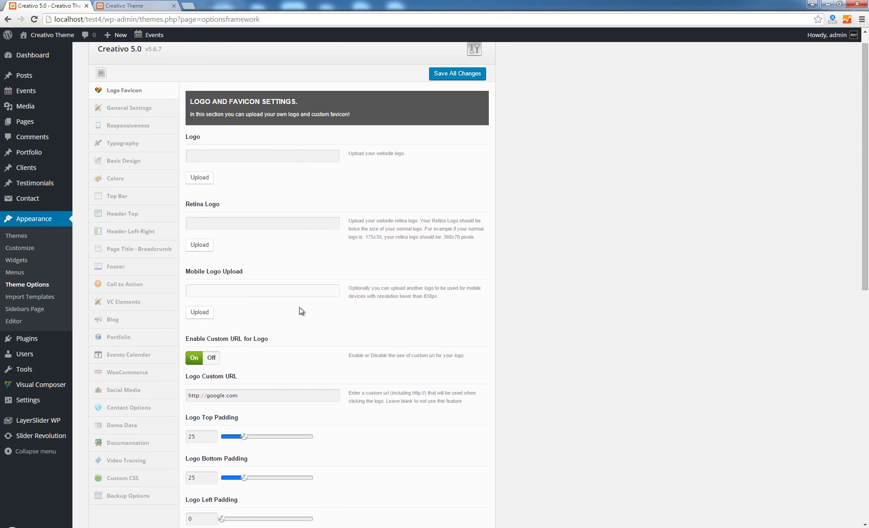
left_click(212, 358)
scroll(547, 241, "down", 9)
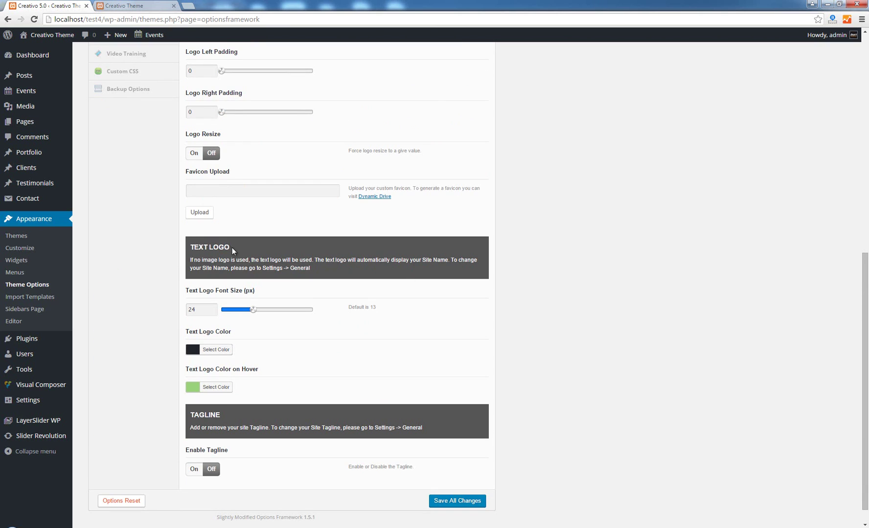
scroll(347, 320, "down", 1)
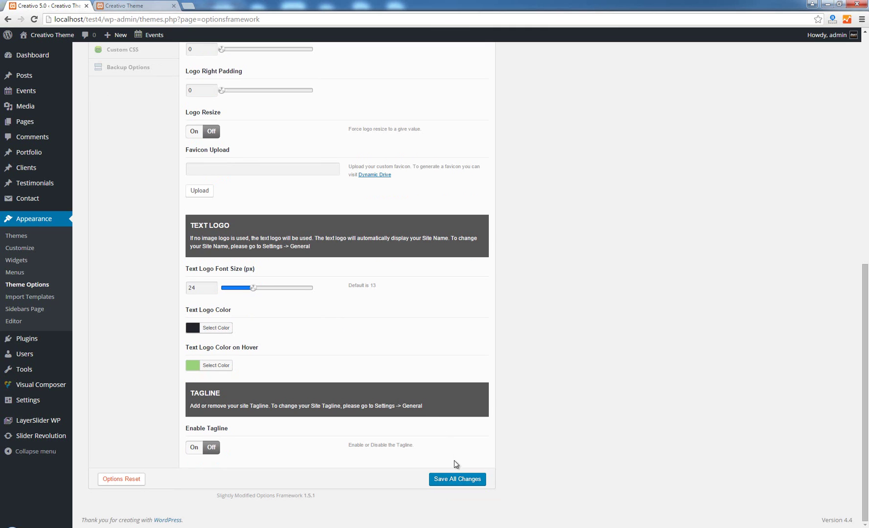
left_click(455, 481)
Reload the front page to confirm the plain-text 'Creativo Theme' logo, then go back to the admin.
left_click(135, 7)
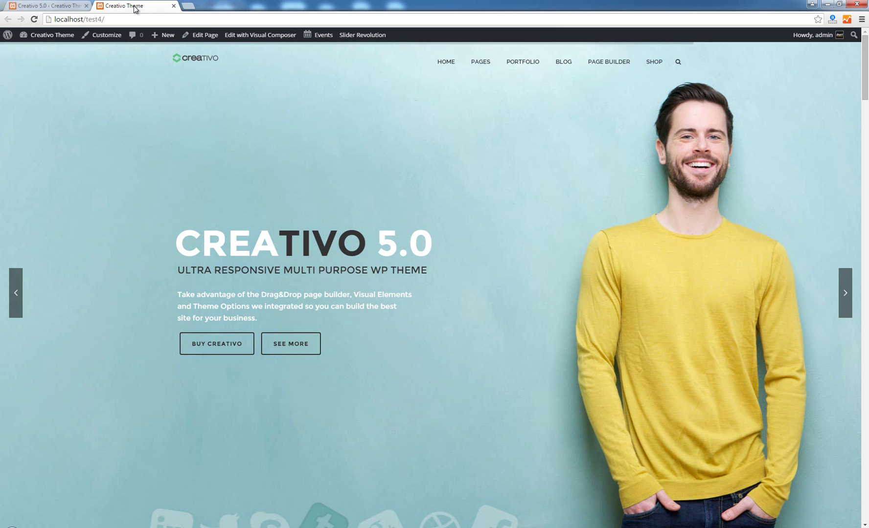
left_click(34, 19)
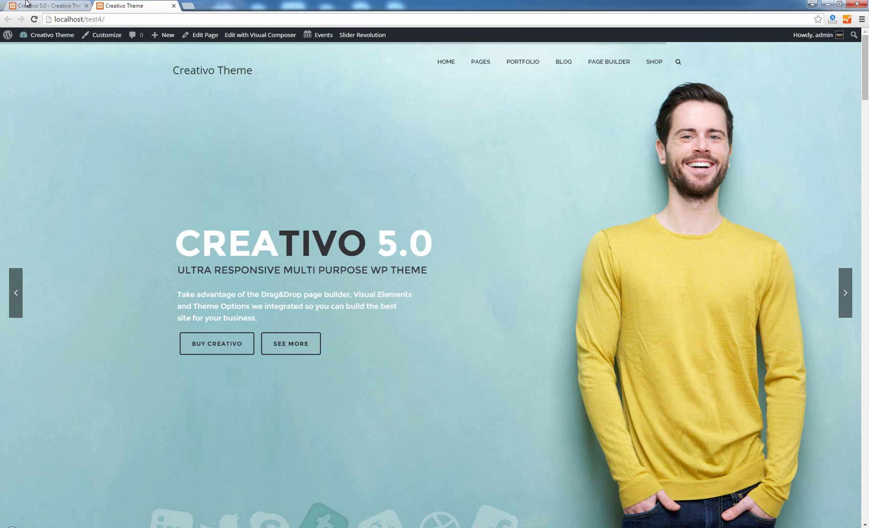
left_click(46, 6)
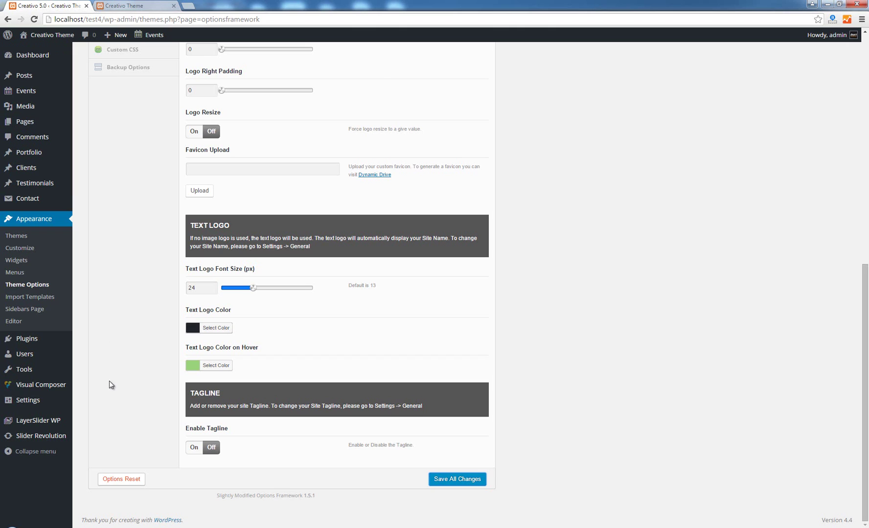
mouse_move(47, 404)
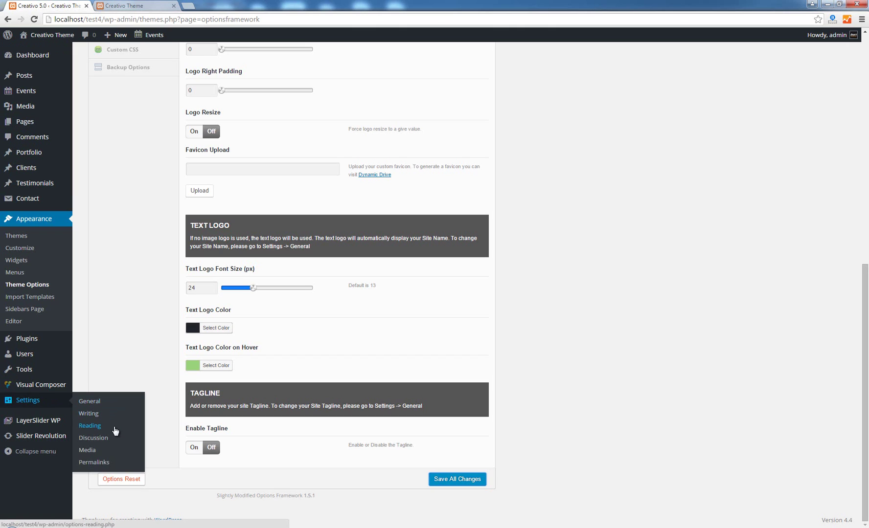
Change the site title in General Settings to 'My Business Name' and save it.
left_click(89, 403)
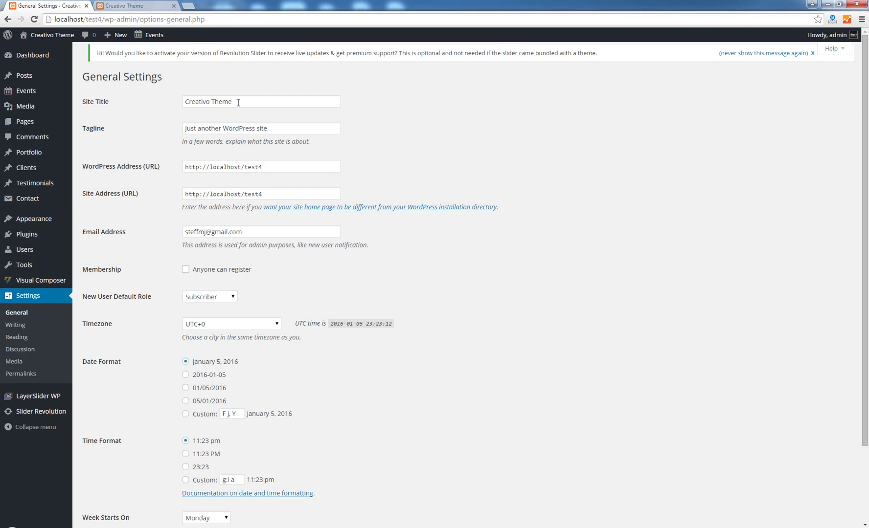
left_click_drag(238, 102, 170, 102)
type("My ")
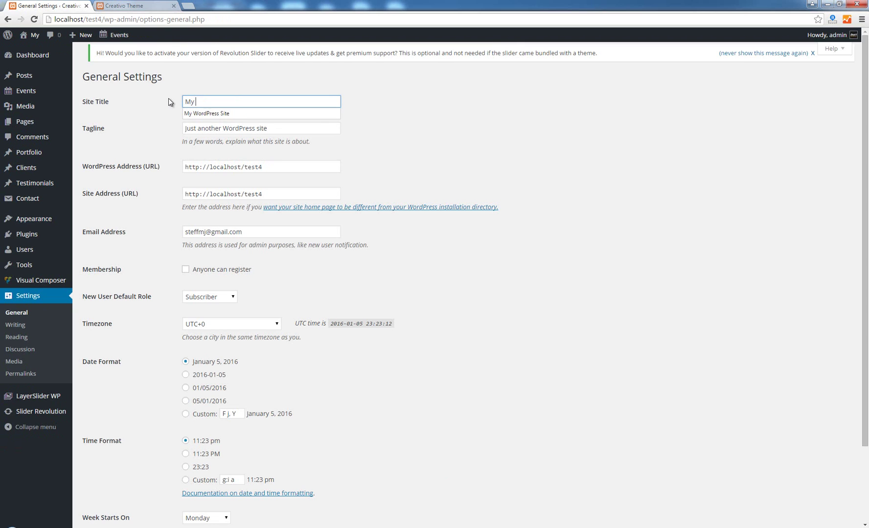
type("Business Name")
scroll(360, 273, "down", 2)
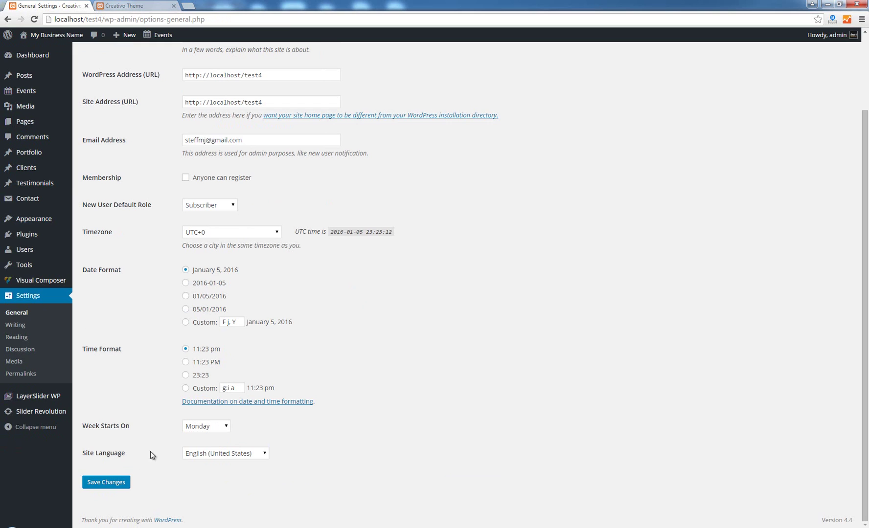
left_click(124, 484)
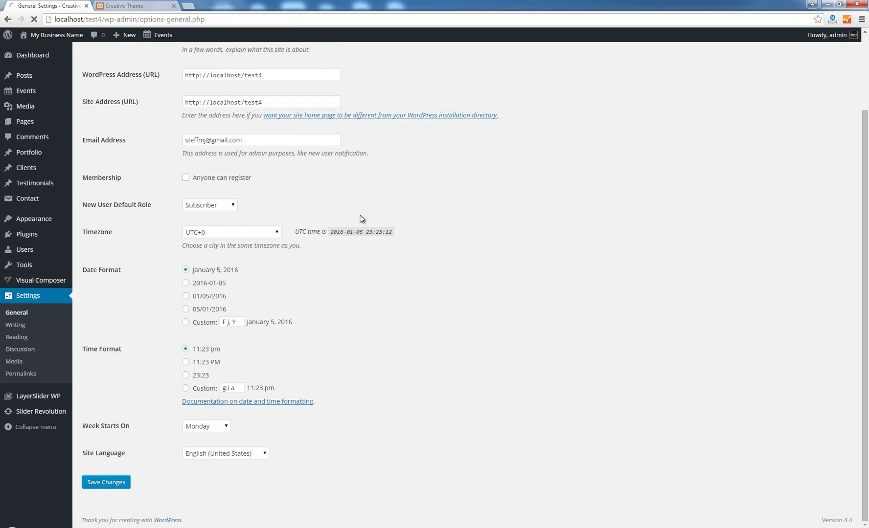
Reload the front page to check 'My Business Name' now appears as the logo.
left_click(123, 5)
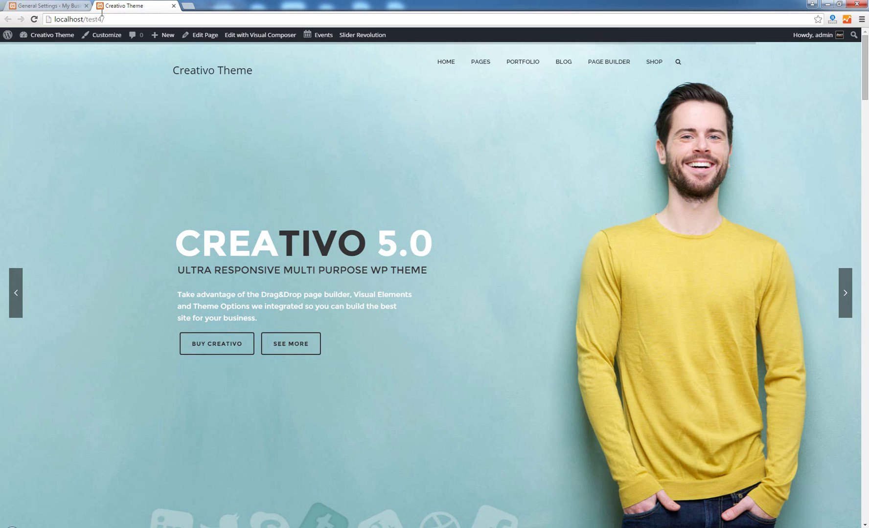
left_click(34, 19)
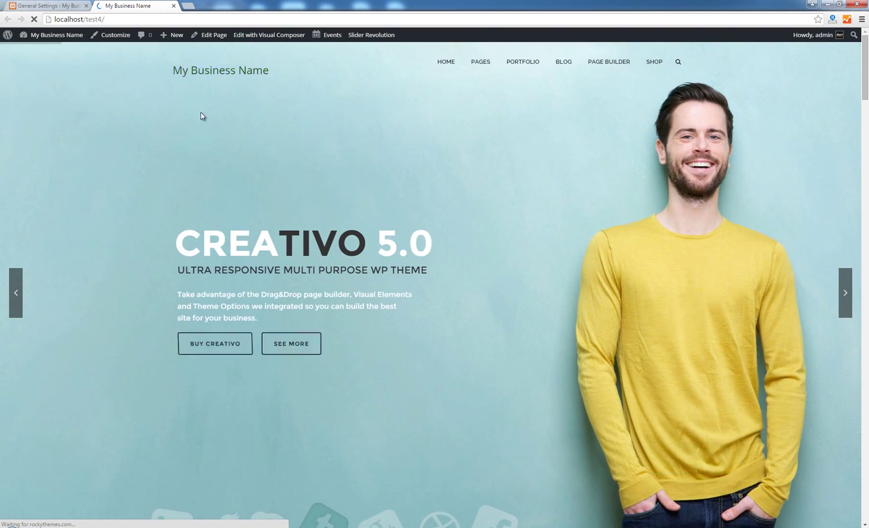
left_click(46, 6)
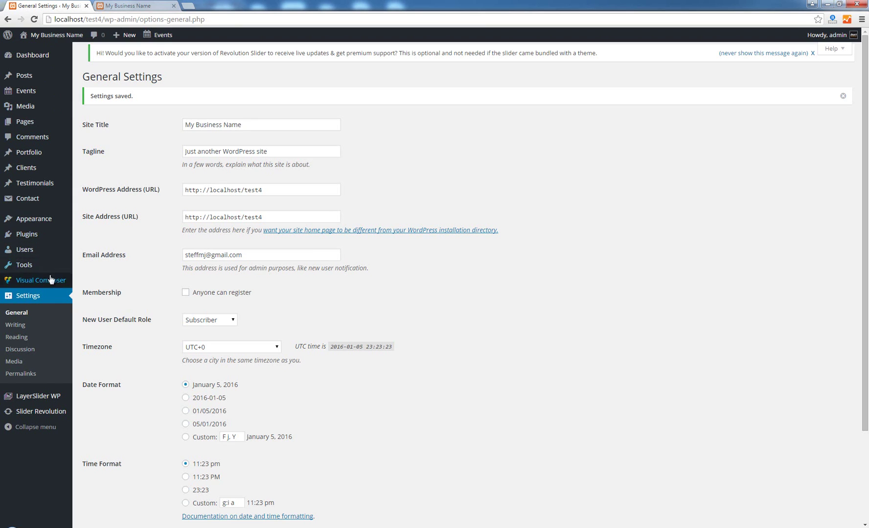
In Creativo Theme Options, set the Text Logo Font Size to 40 px and save all changes.
mouse_move(35, 220)
left_click(107, 269)
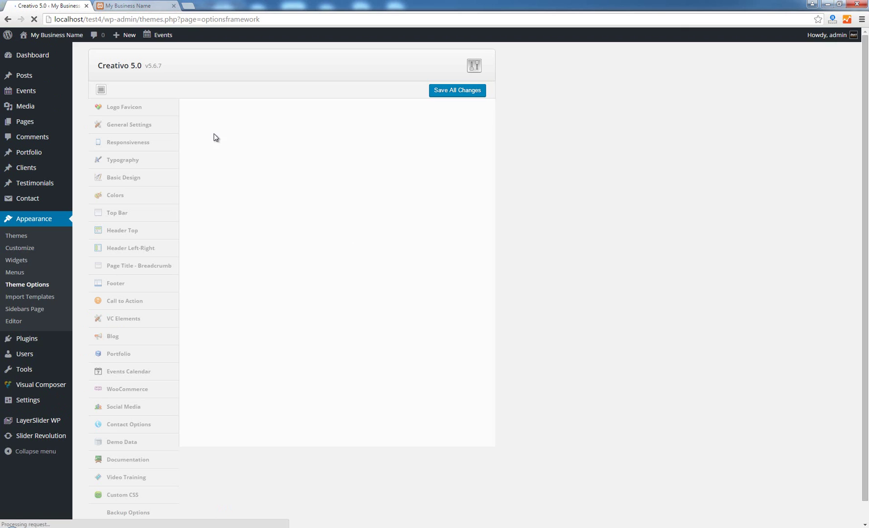
scroll(512, 289, "down", 6)
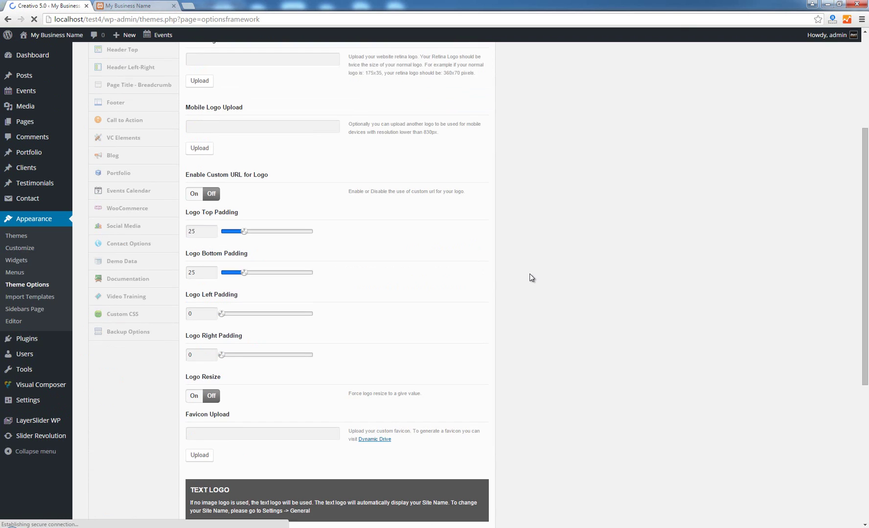
scroll(515, 299, "down", 2)
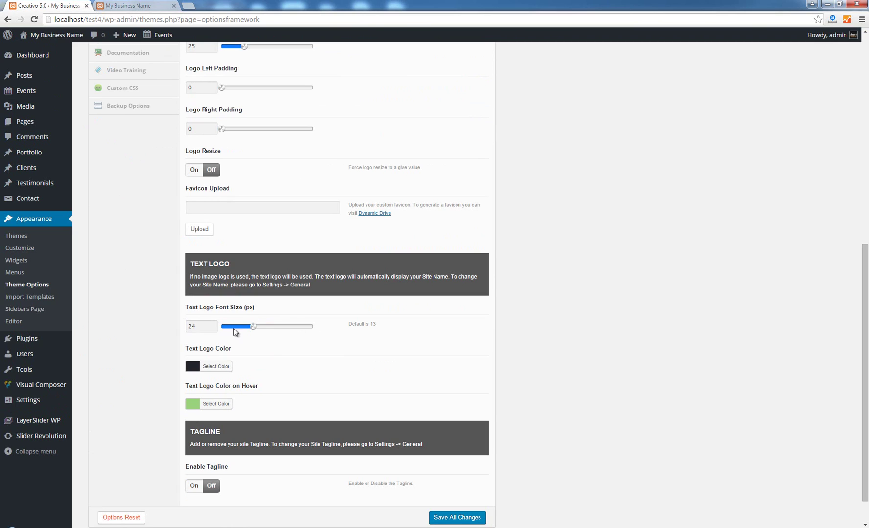
left_click_drag(254, 327, 297, 327)
left_click(465, 517)
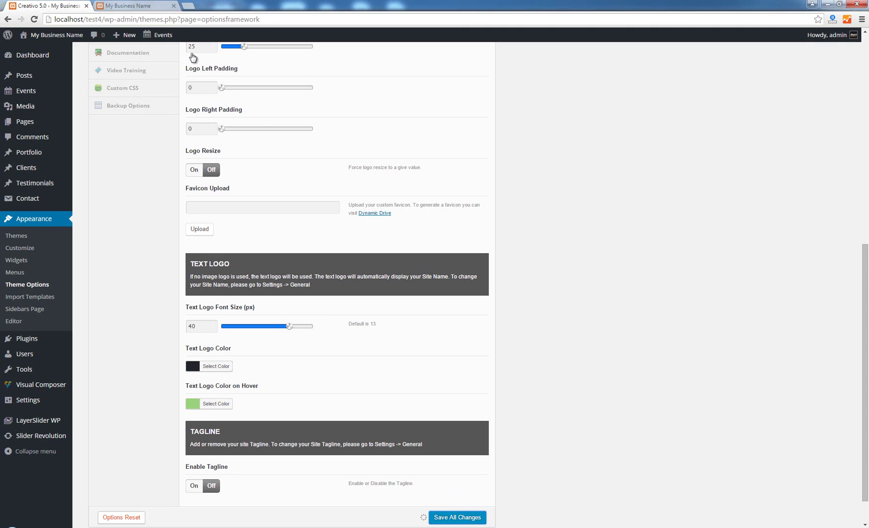
Reload the front page to check the larger 'My Business Name' logo.
left_click(126, 6)
left_click(34, 19)
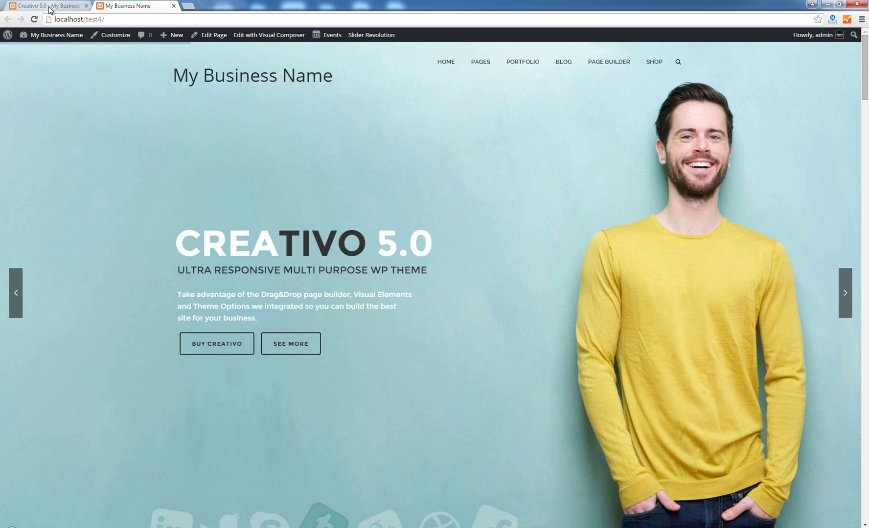
left_click(51, 7)
Set the text logo colour to white and its hover colour to red.
left_click(193, 367)
left_click(205, 475)
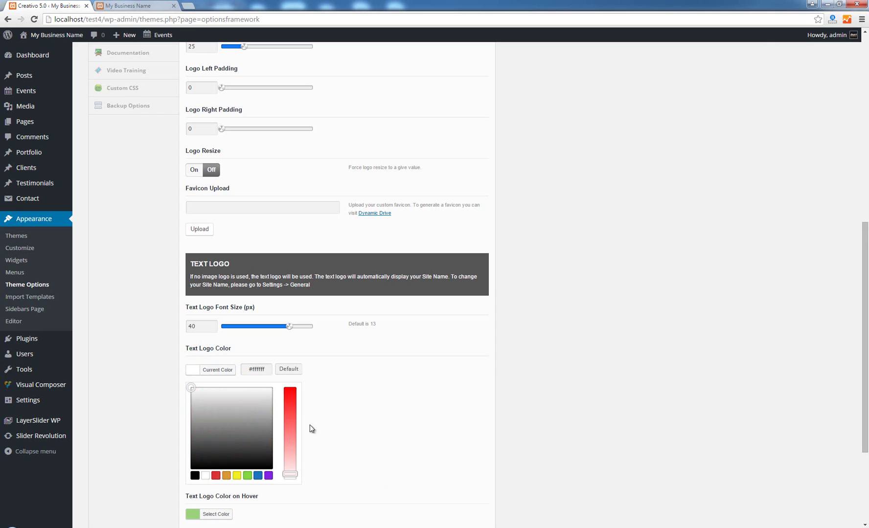
left_click(349, 401)
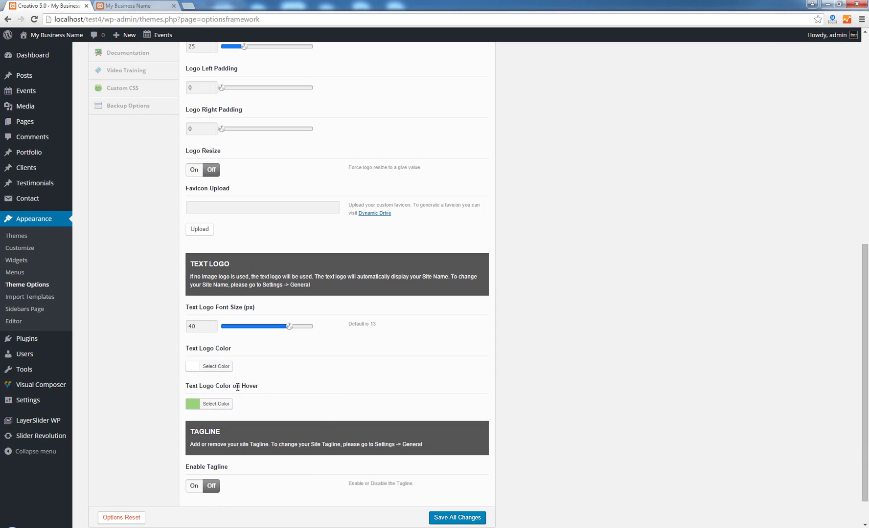
left_click(194, 404)
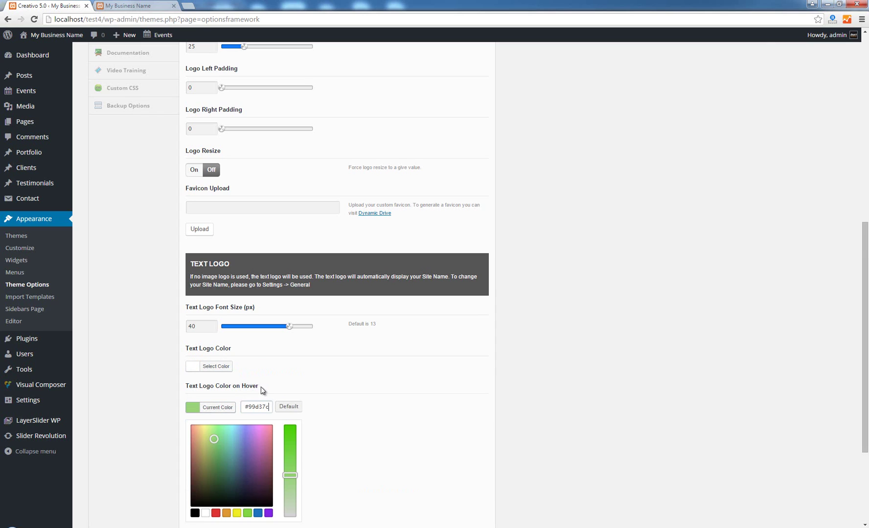
scroll(267, 481, "down", 1)
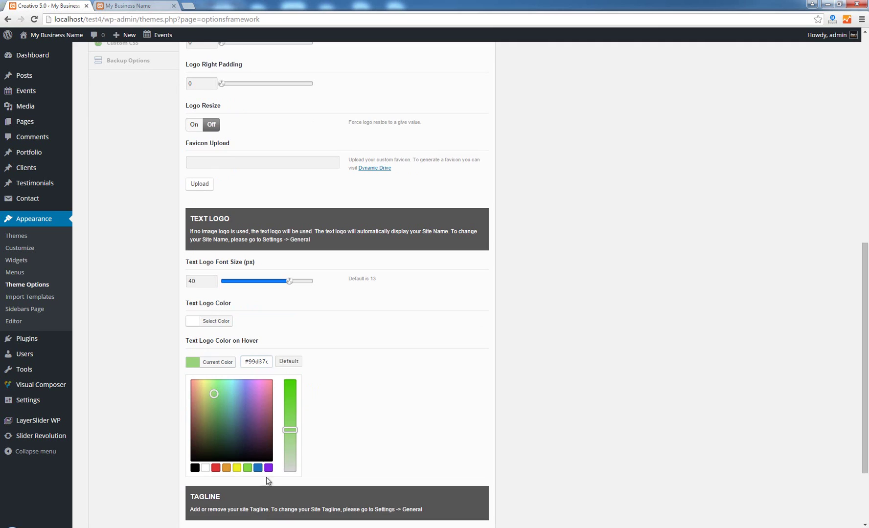
left_click(216, 469)
left_click(343, 452)
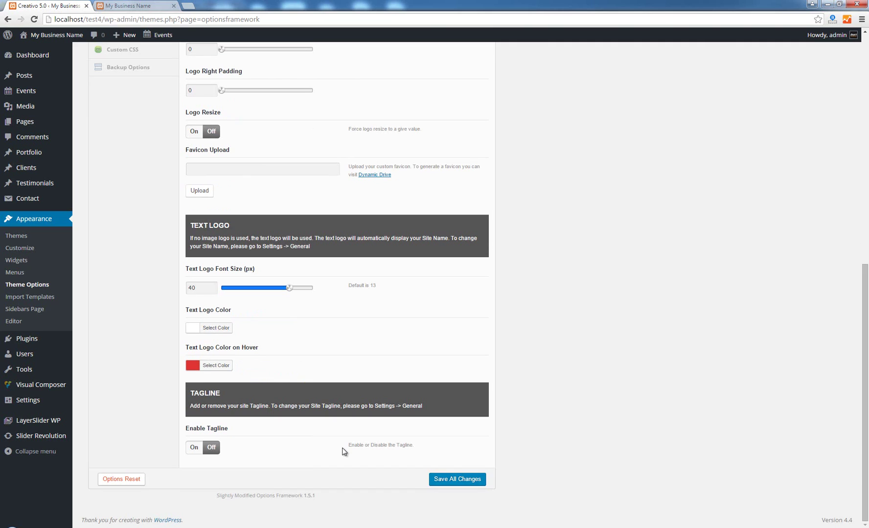
Save the logo colours and reload the front page to see the white logo.
left_click(462, 479)
left_click(130, 5)
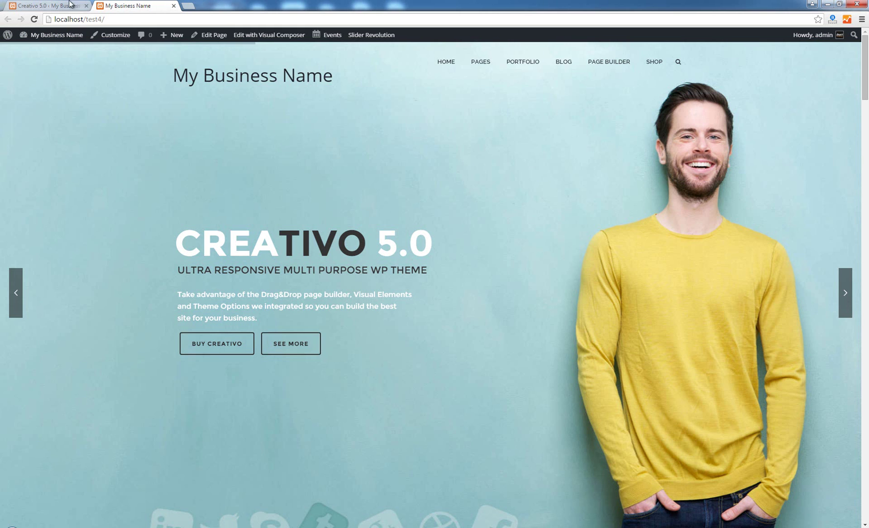
left_click(34, 19)
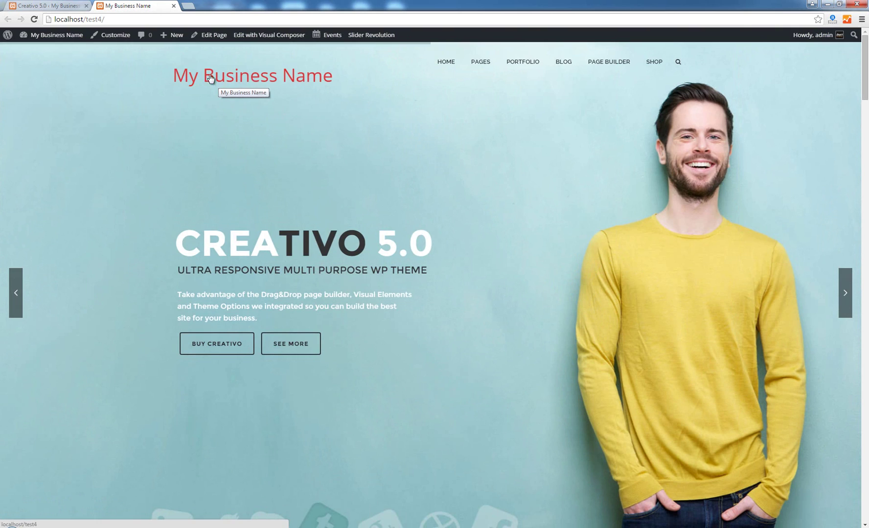
Set the logo top padding to 0 in Creativo Theme Options and save.
left_click(51, 5)
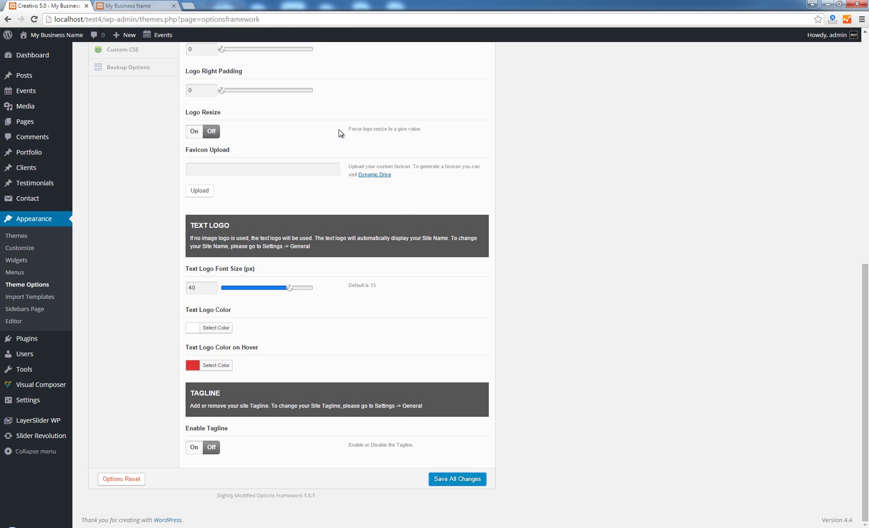
scroll(437, 267, "up", 5)
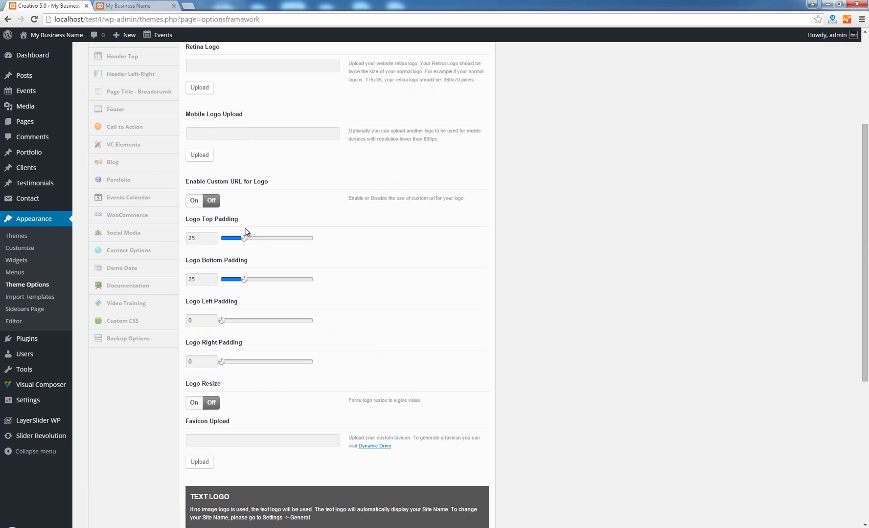
left_click_drag(244, 238, 221, 239)
scroll(523, 228, "up", 2)
scroll(523, 227, "up", 2)
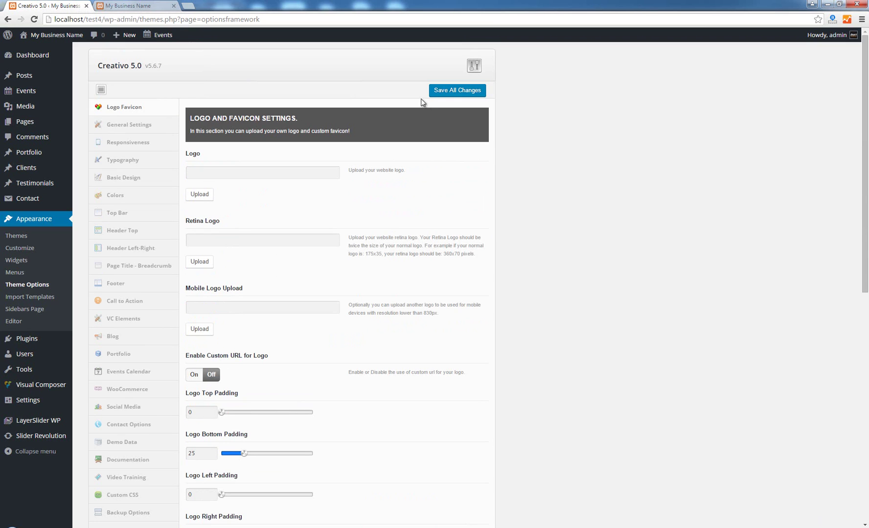
left_click(452, 104)
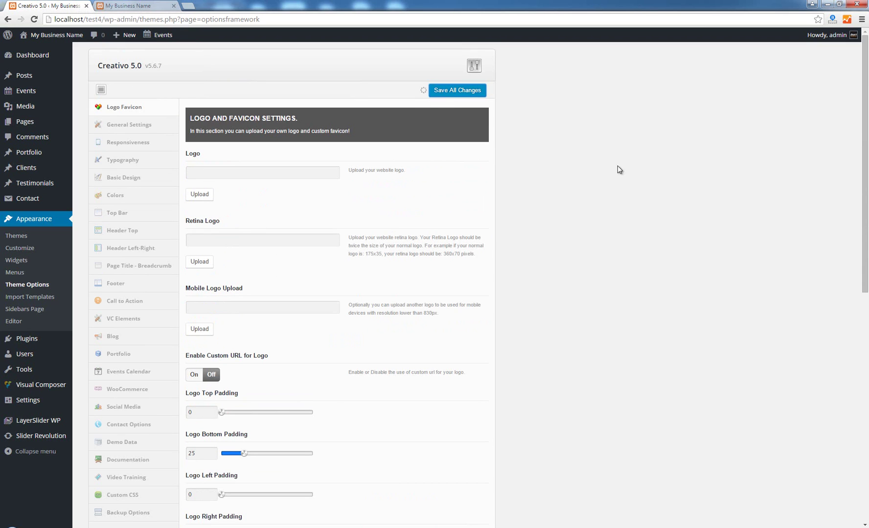
Reload the front page to check the logo now sits higher, then return to the admin.
left_click(132, 5)
left_click(34, 19)
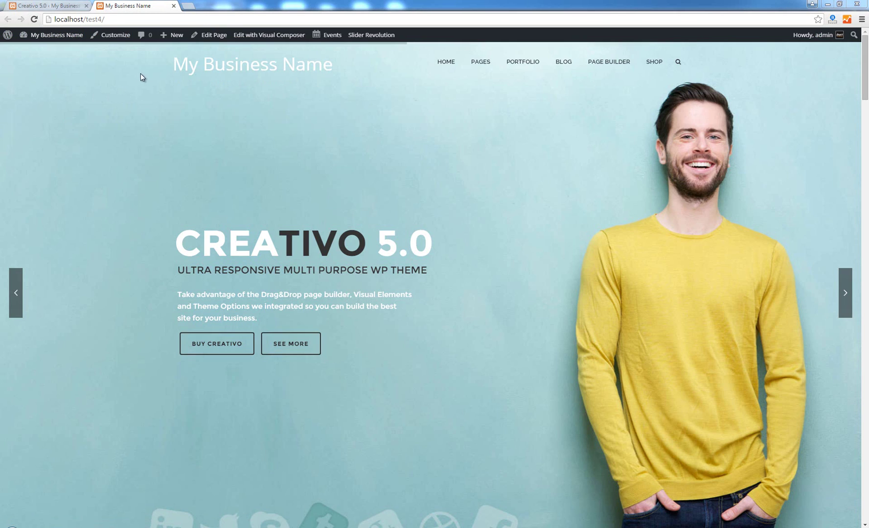
left_click(52, 5)
Turn Enable Tagline on in Creativo Theme Options and save all changes.
scroll(544, 268, "down", 6)
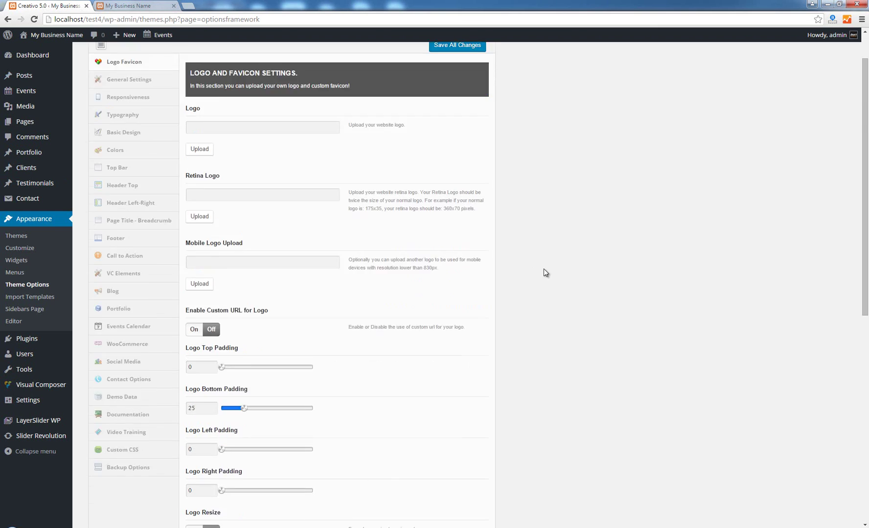
scroll(475, 226, "down", 3)
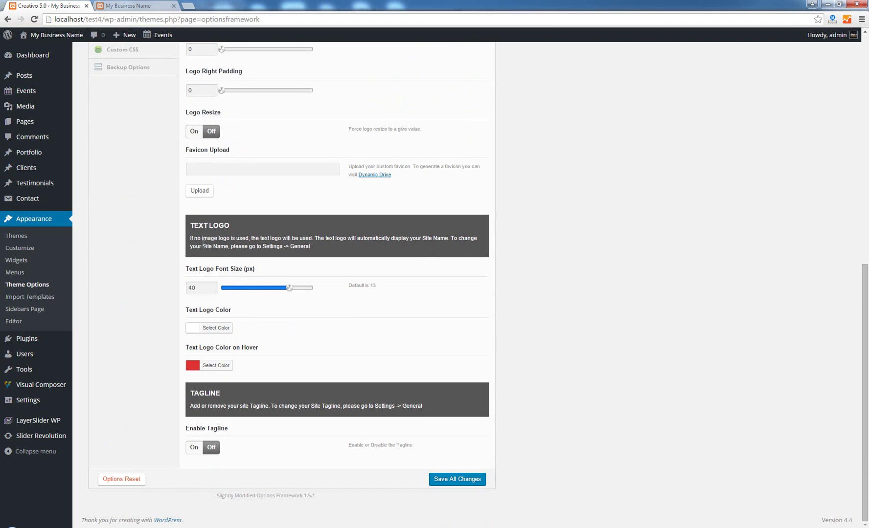
left_click(194, 448)
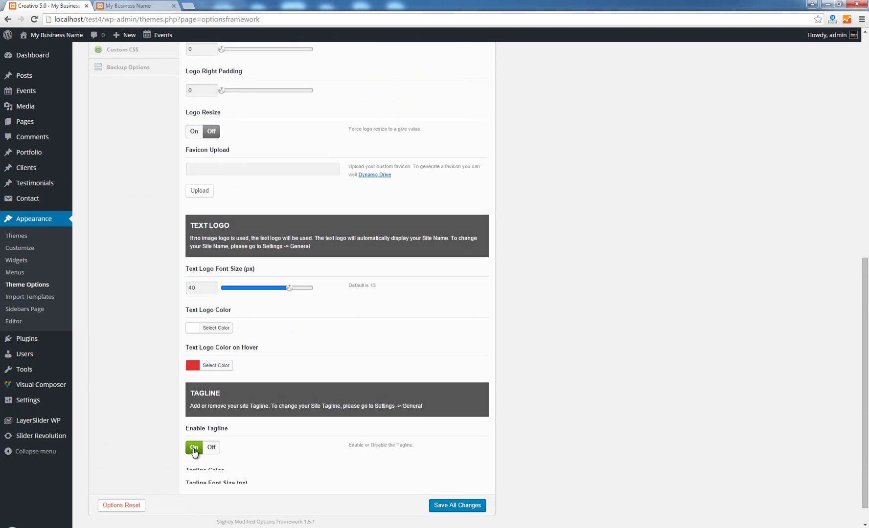
scroll(539, 353, "down", 2)
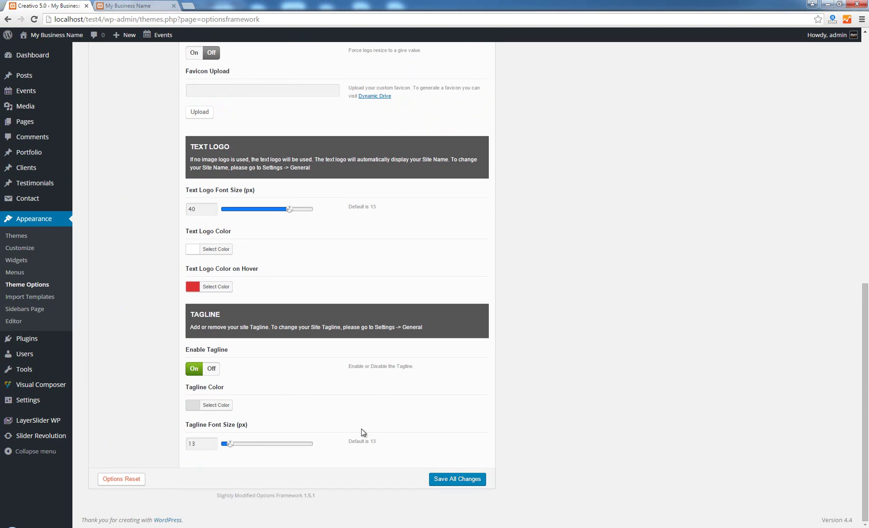
left_click(459, 479)
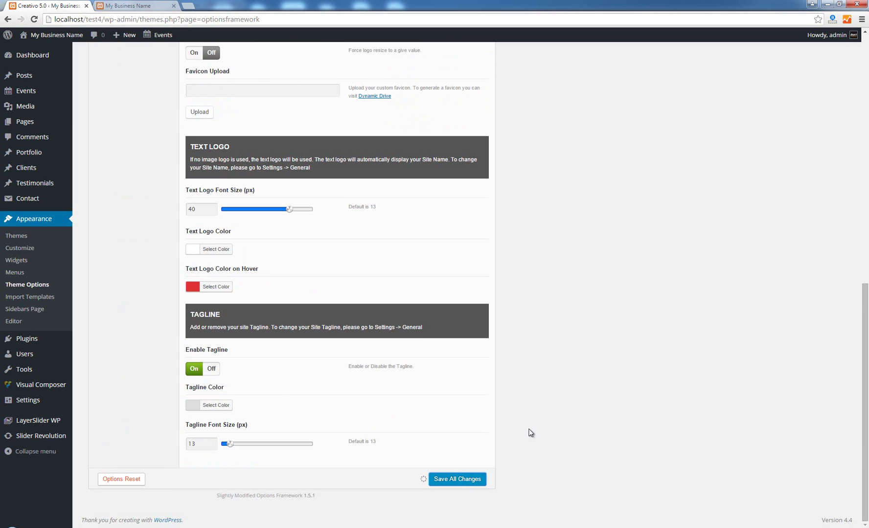
Reload the front page and highlight the faint 'Just another WordPress site' tagline to read it.
left_click(141, 6)
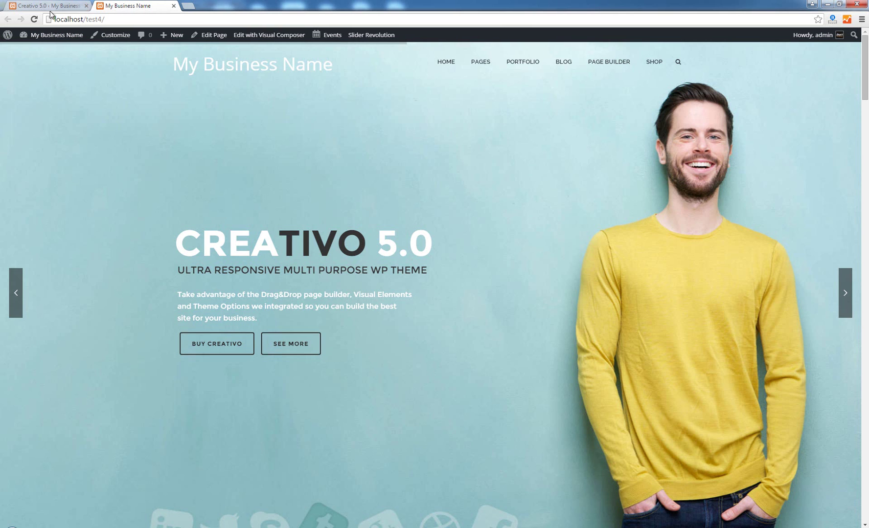
left_click(33, 19)
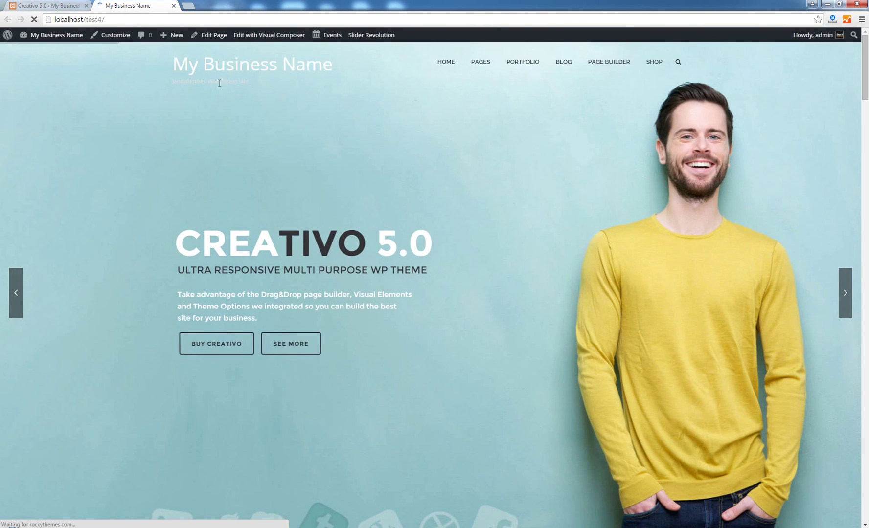
left_click_drag(172, 82, 248, 84)
left_click(220, 105)
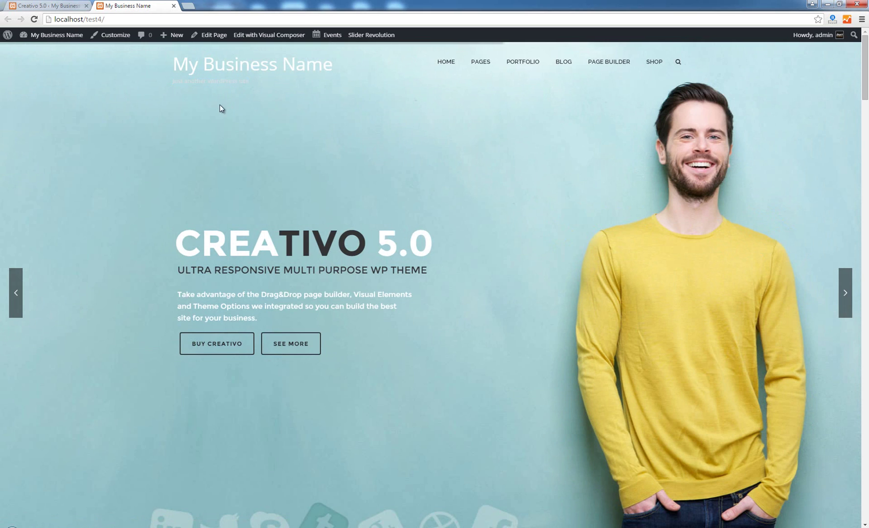
left_click(49, 6)
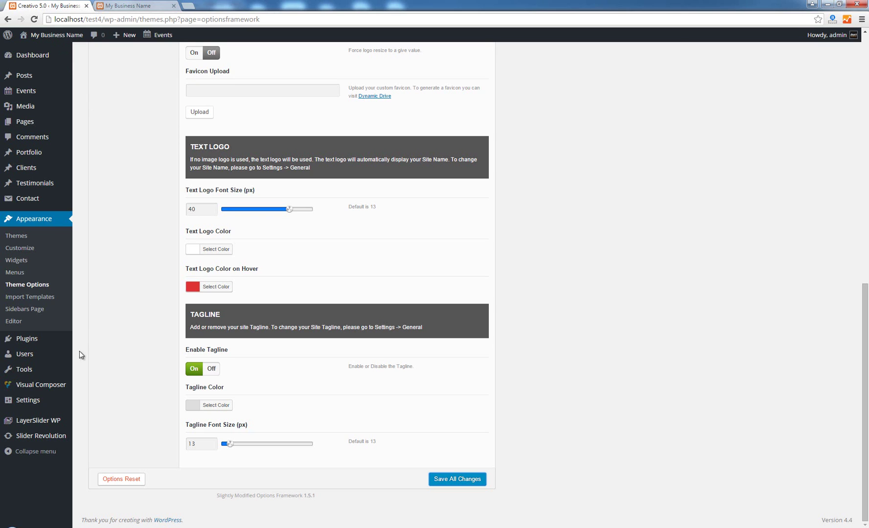
Replace the tagline in General Settings with 'Creativo is our best theme' and save it.
mouse_move(44, 407)
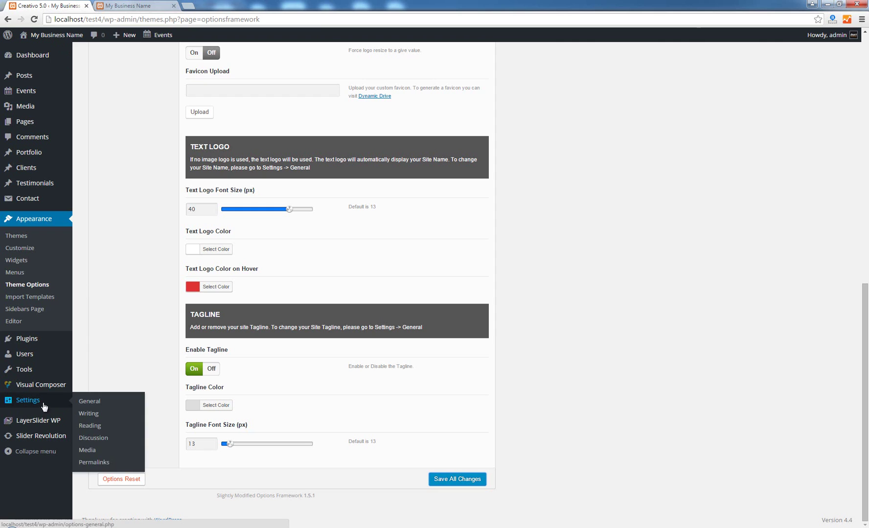
left_click(112, 403)
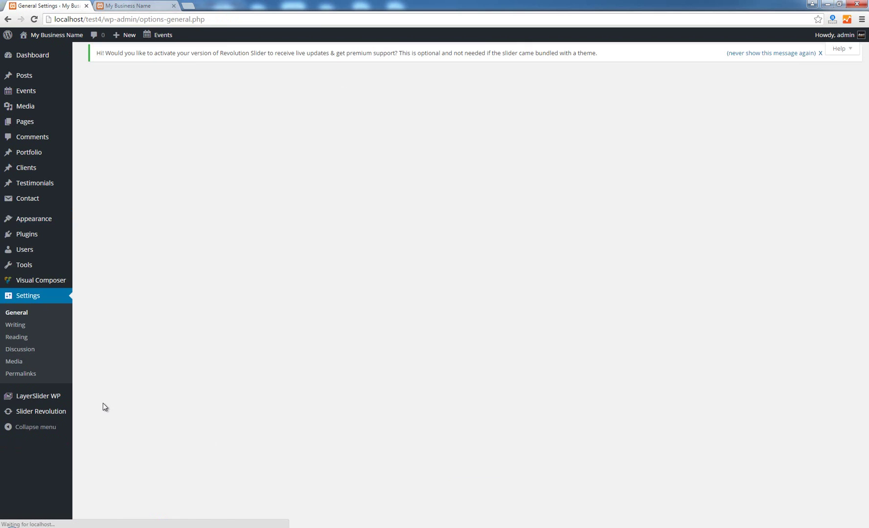
left_click_drag(277, 130, 185, 118)
type("Crea")
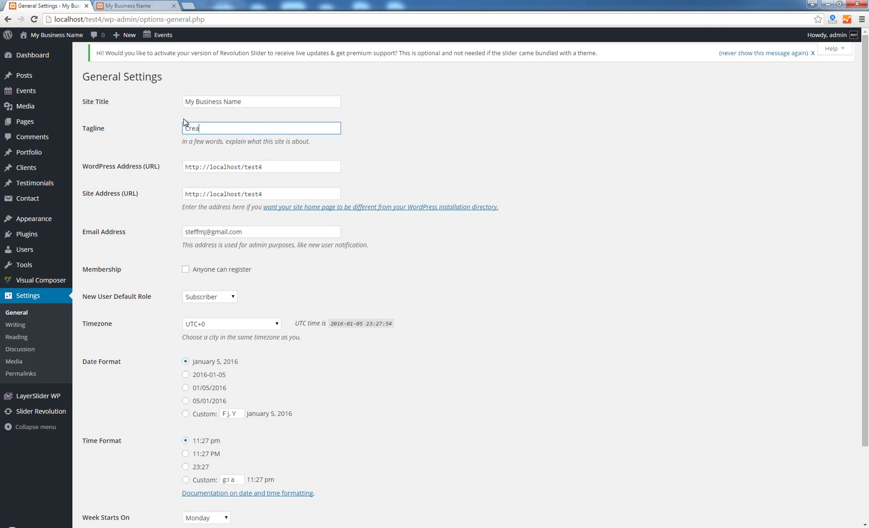
type("tivo is our best theme")
scroll(327, 286, "down", 3)
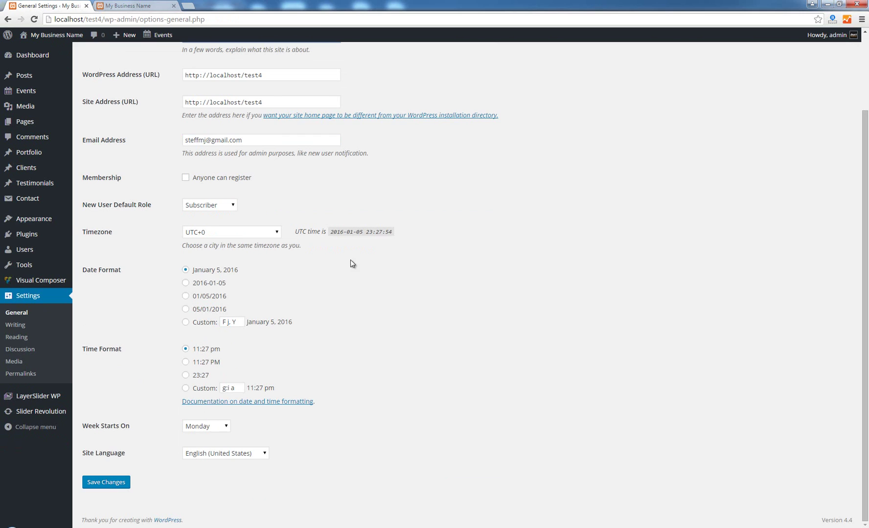
left_click(116, 481)
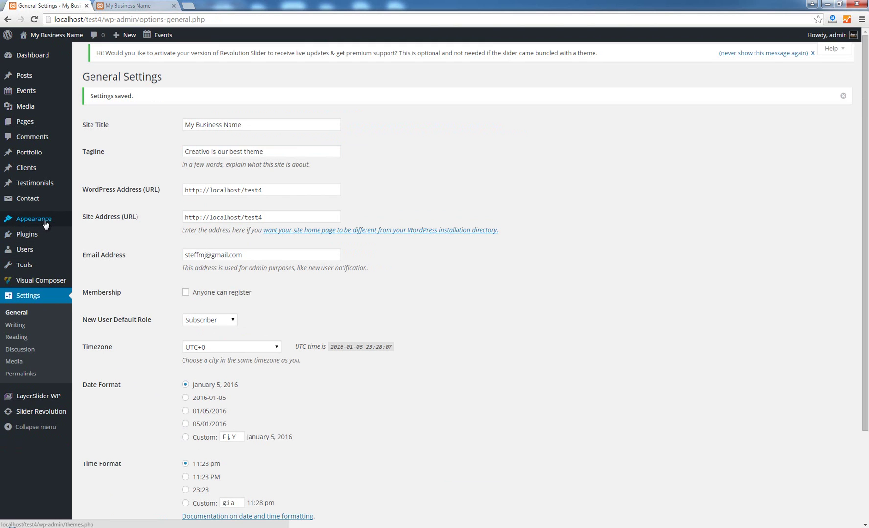
mouse_move(45, 224)
left_click(122, 269)
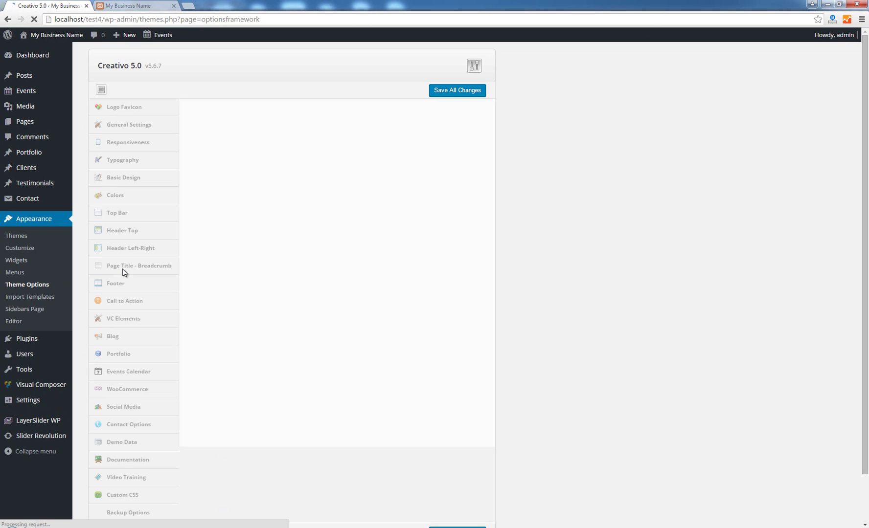
Set the tagline colour to green and the Tagline Font Size to 20 px, then save.
scroll(518, 188, "down", 10)
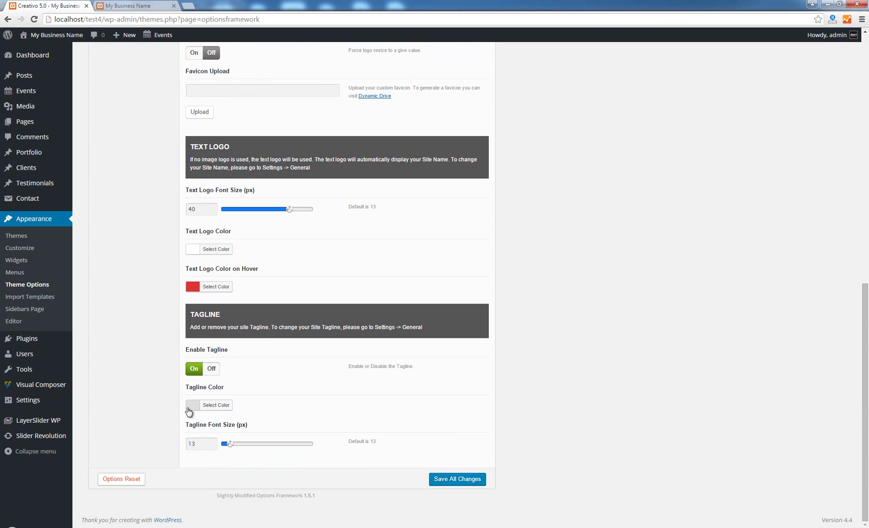
left_click(202, 406)
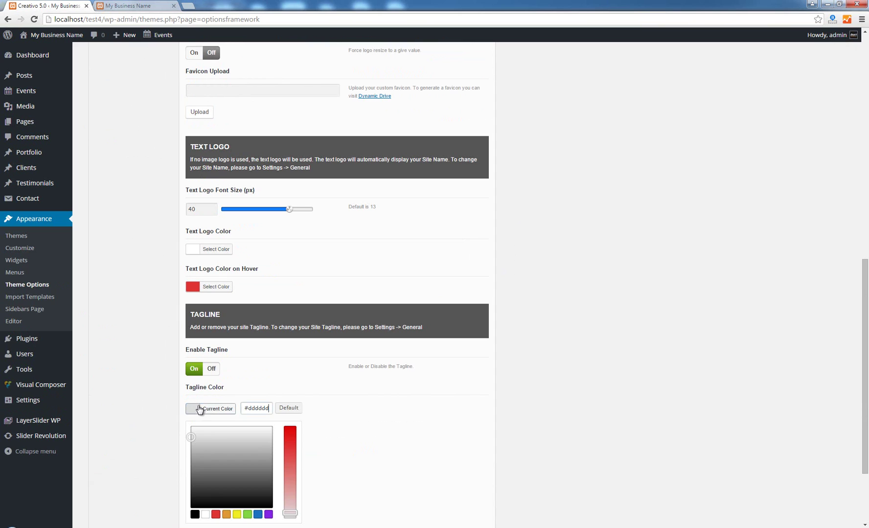
scroll(345, 403, "down", 2)
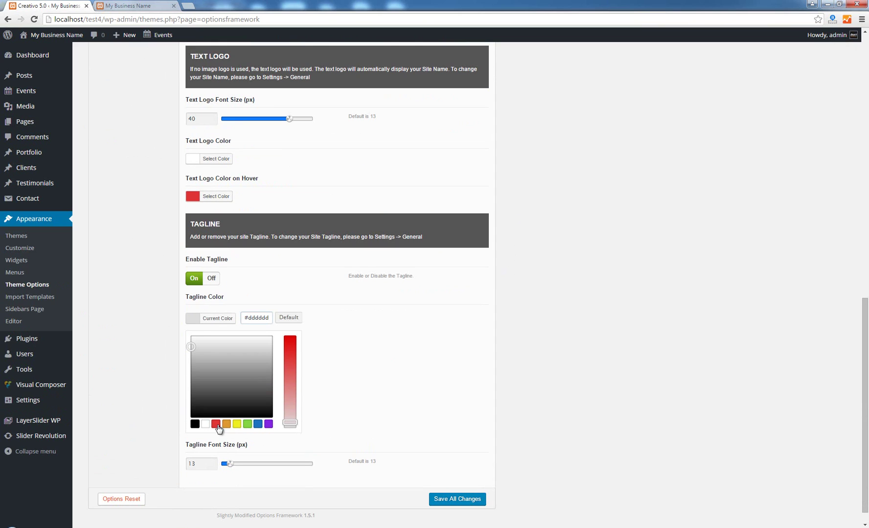
left_click(258, 423)
left_click_drag(239, 356, 224, 353)
left_click(303, 349)
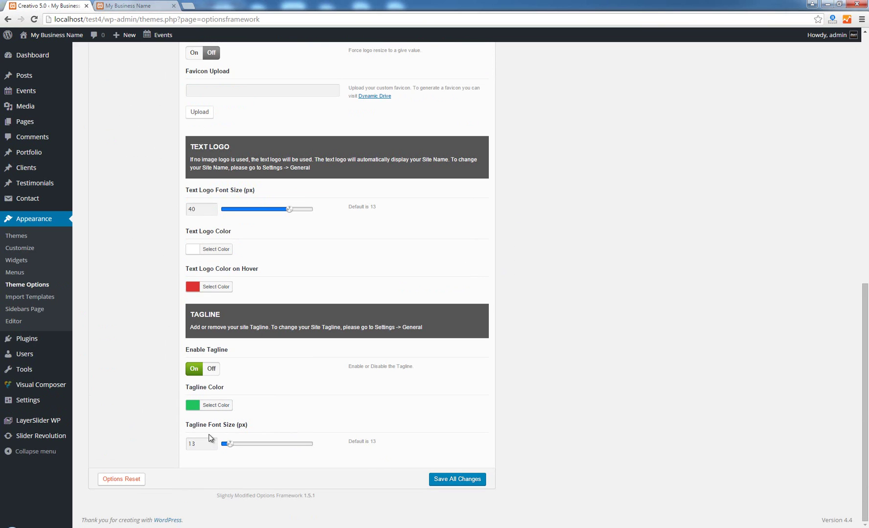
left_click_drag(232, 444, 250, 445)
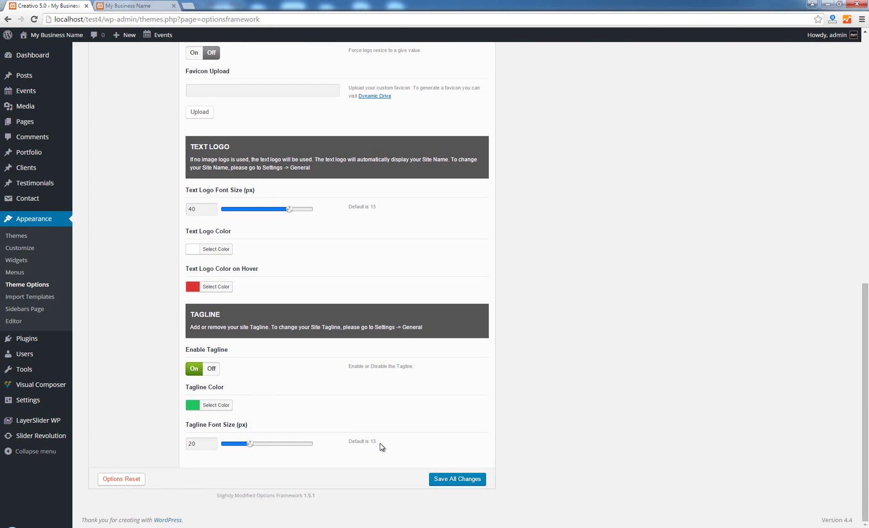
left_click(473, 480)
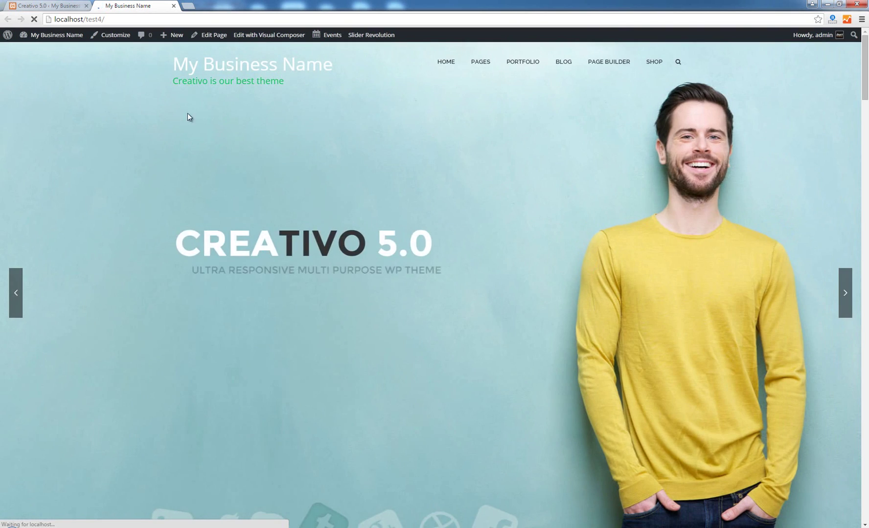
Highlight the green 'Creativo is our best theme' tagline to check it, then return to the theme options.
left_click_drag(174, 83, 287, 81)
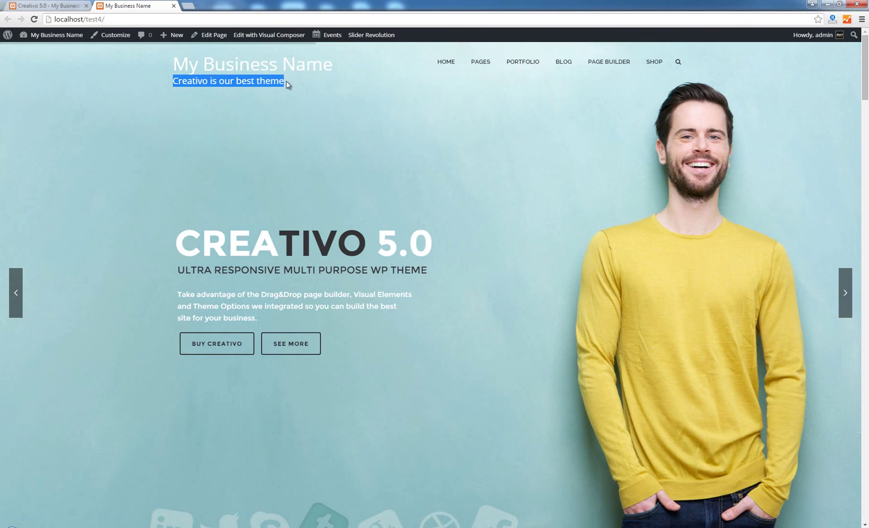
left_click(249, 96)
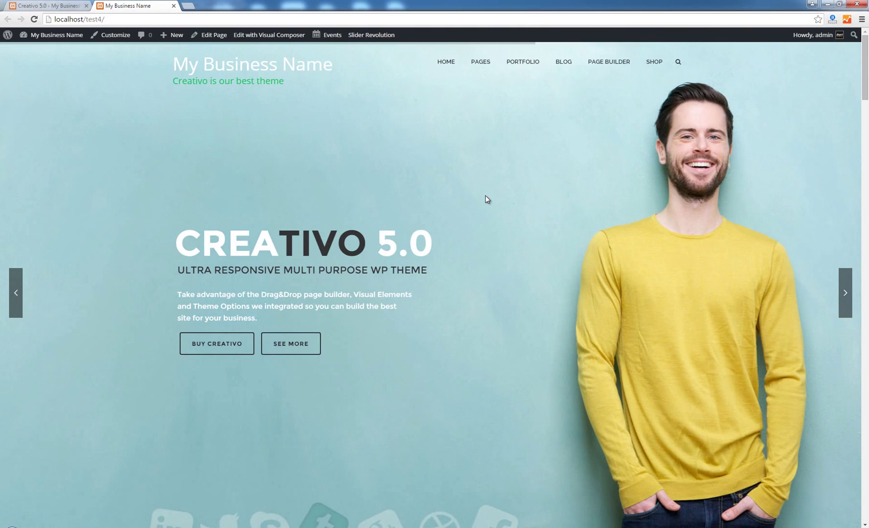
left_click(47, 6)
scroll(674, 259, "up", 10)
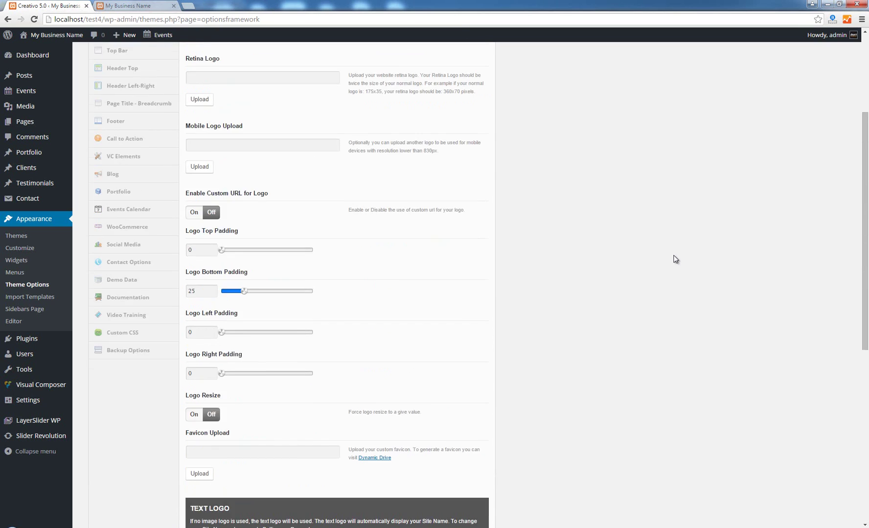